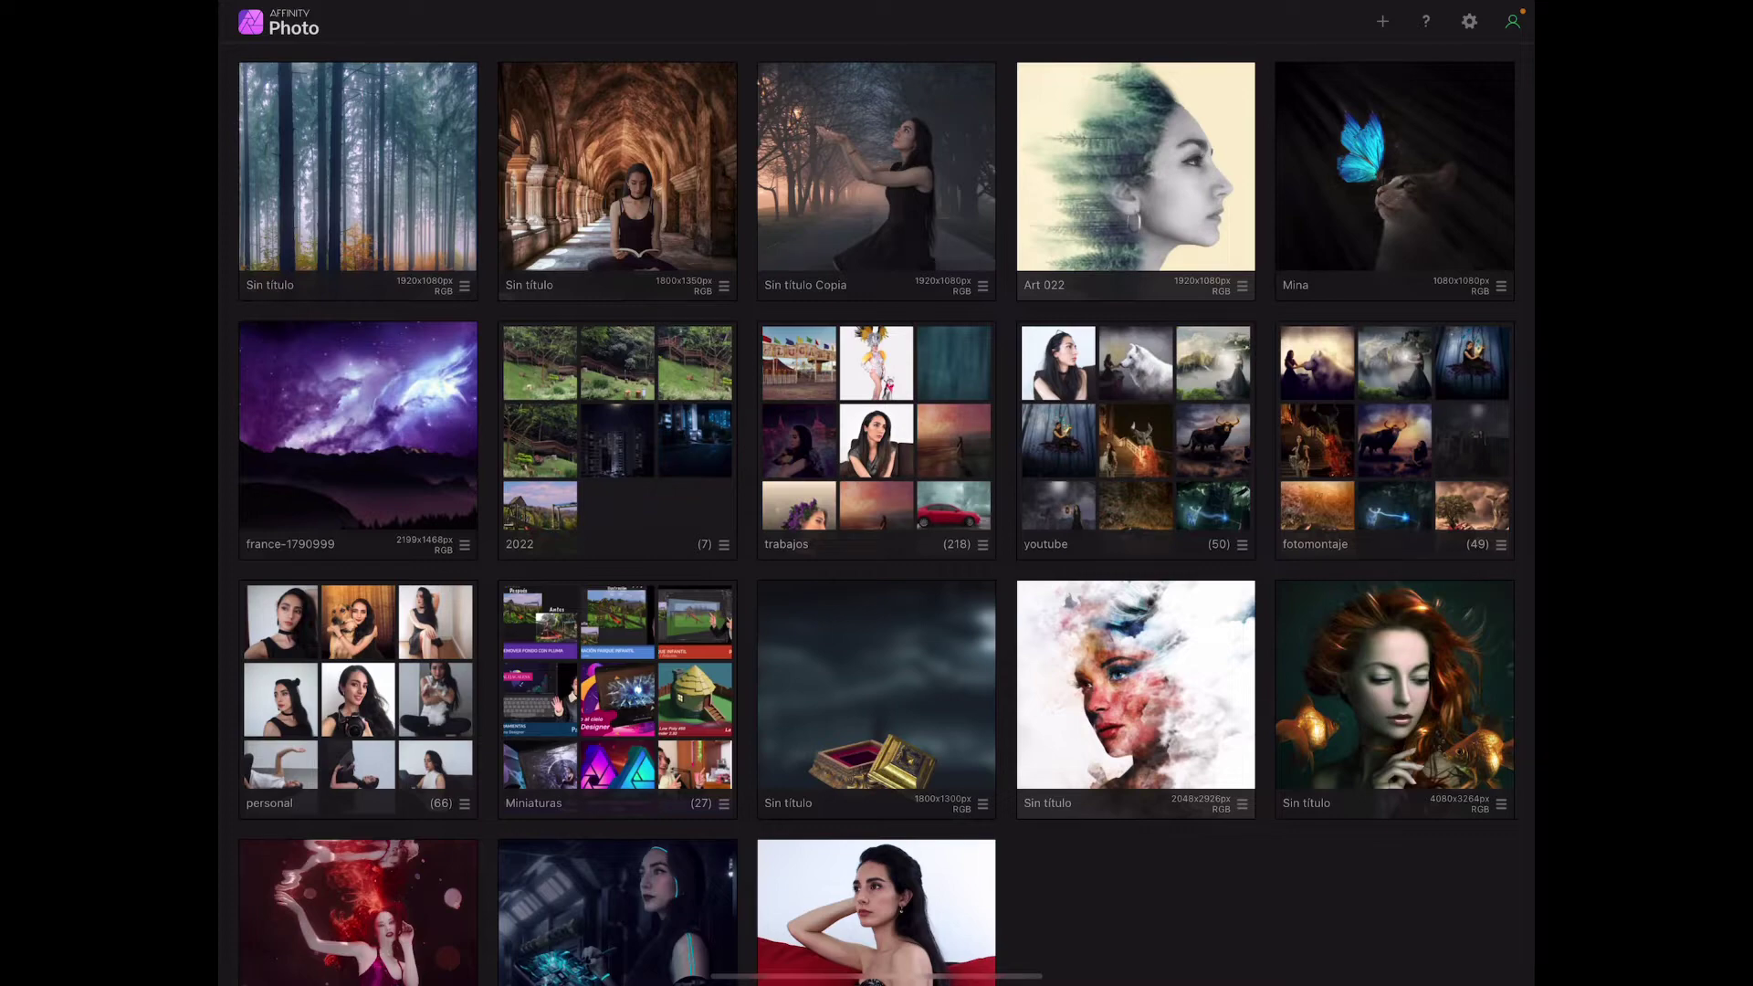
Step: Open the misty forest 'Sin título' photo from the gallery
left_click(357, 166)
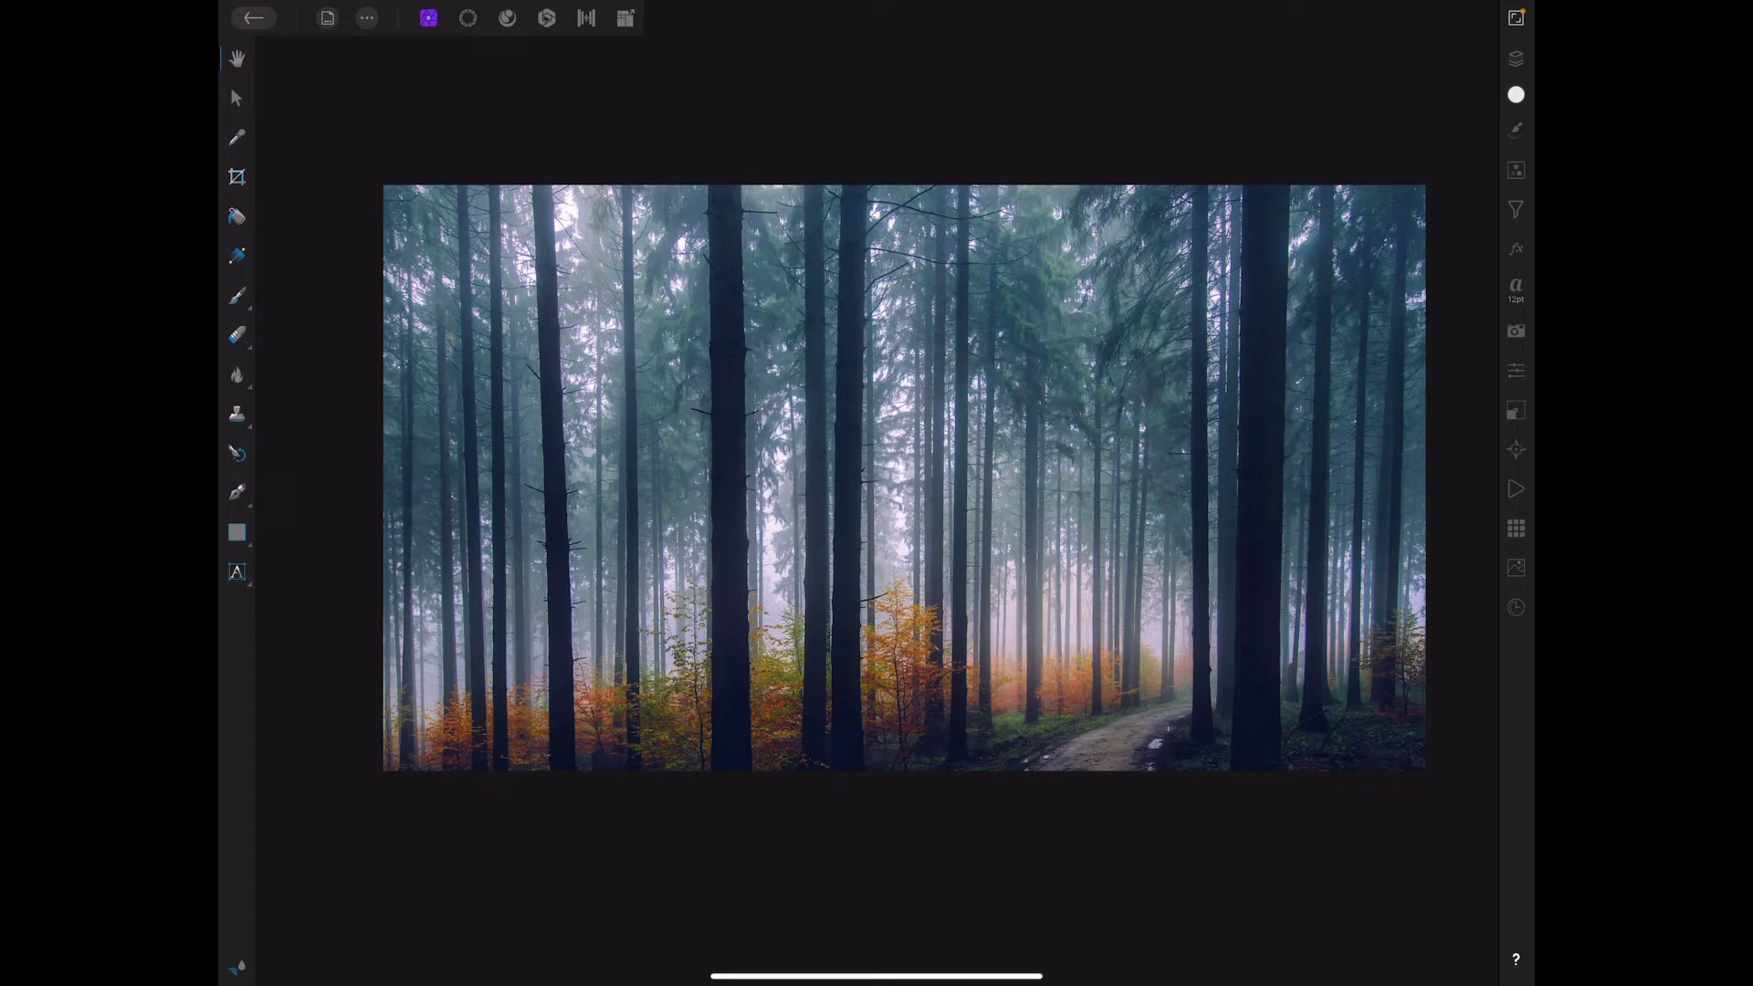
Step: Glance at the Layers and Stock panels, then bring up the Filters studio
left_click(1516, 58)
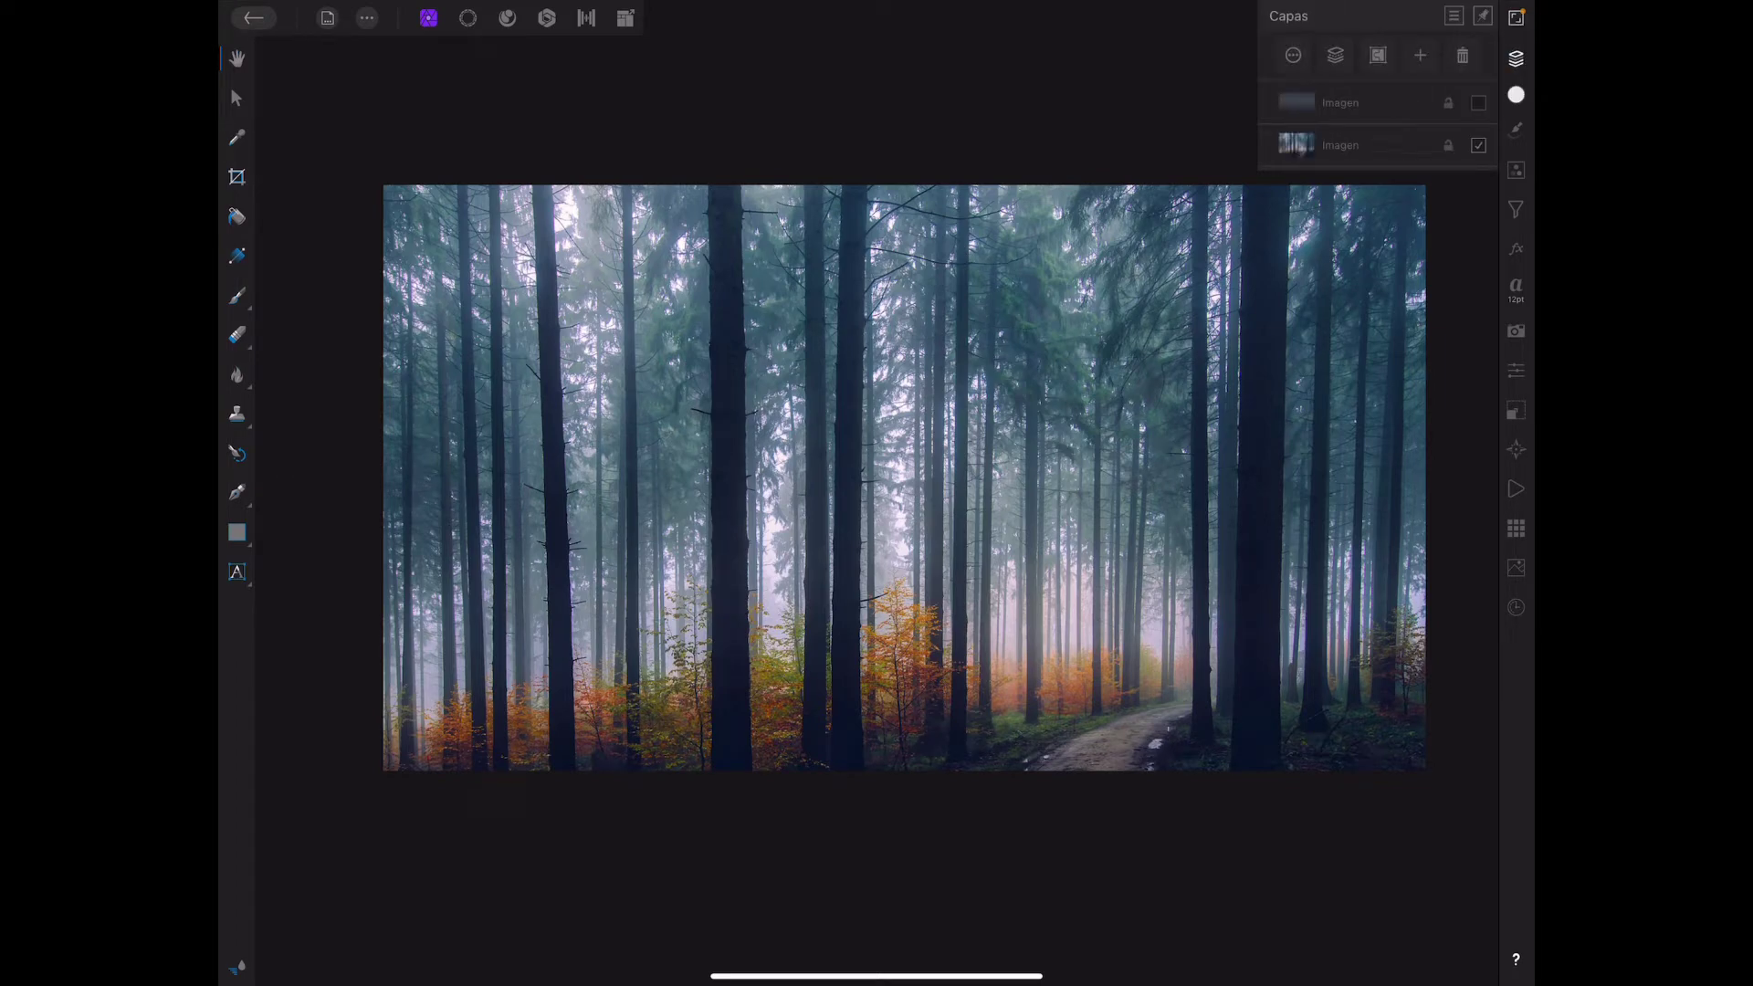
left_click(1516, 58)
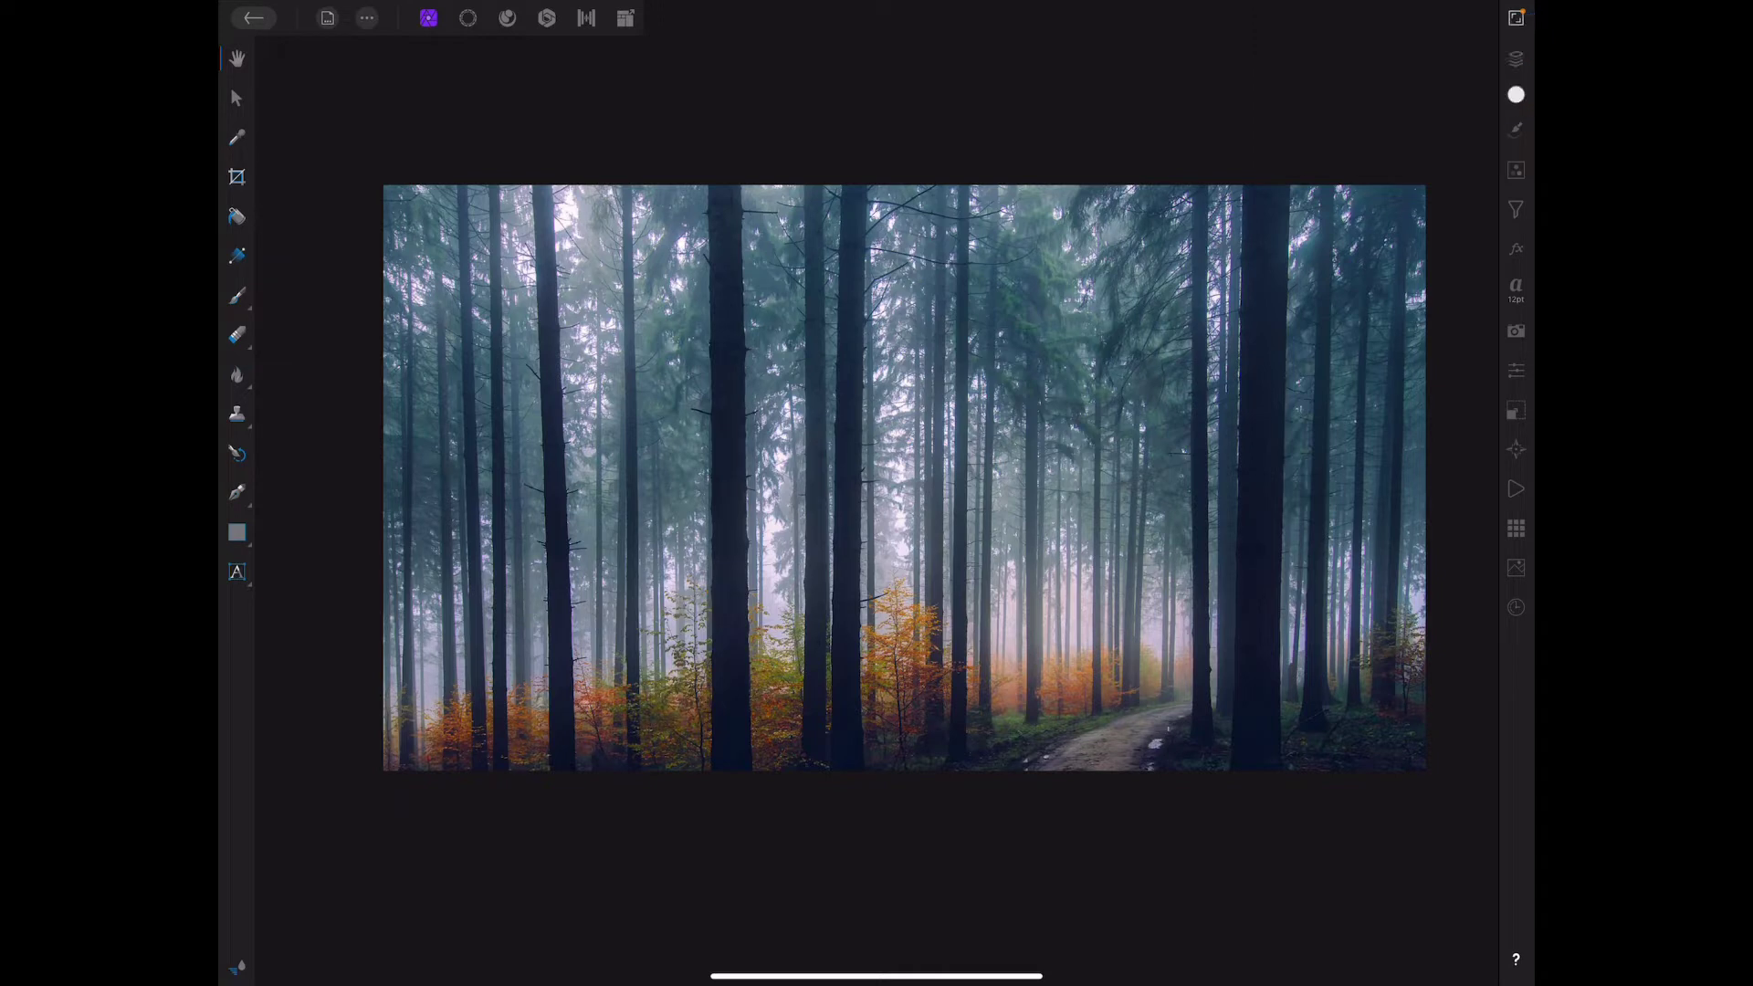
left_click(1516, 567)
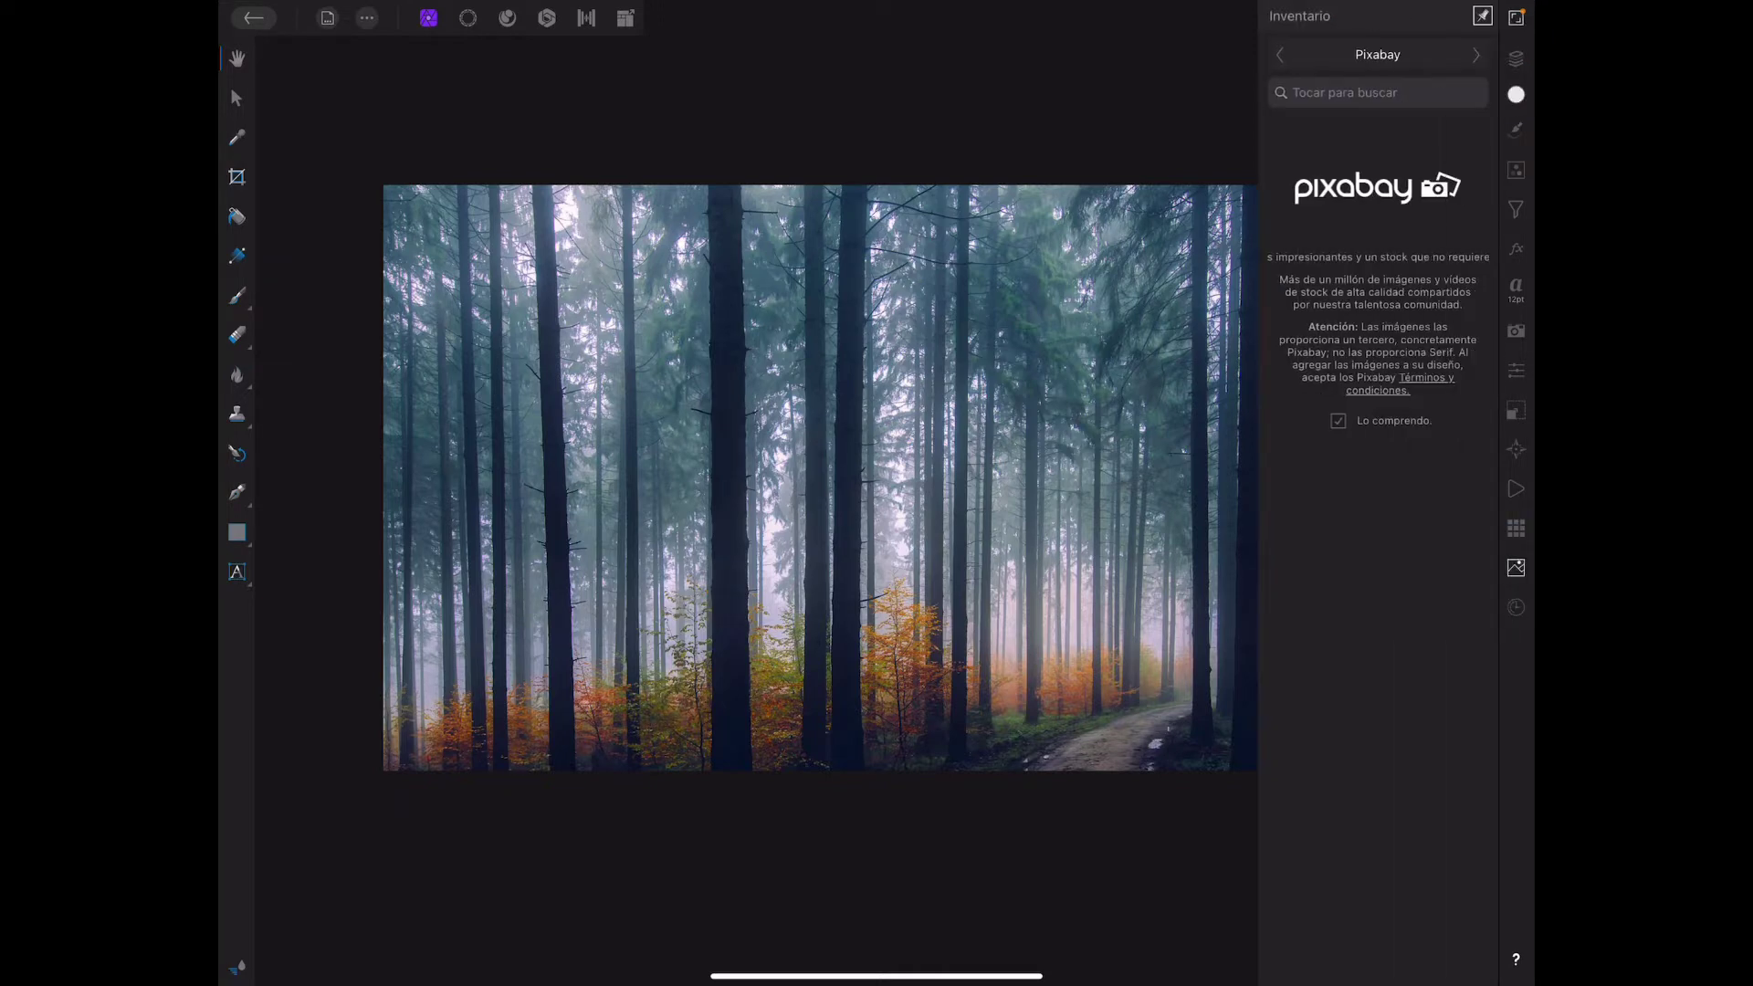
left_click(1516, 567)
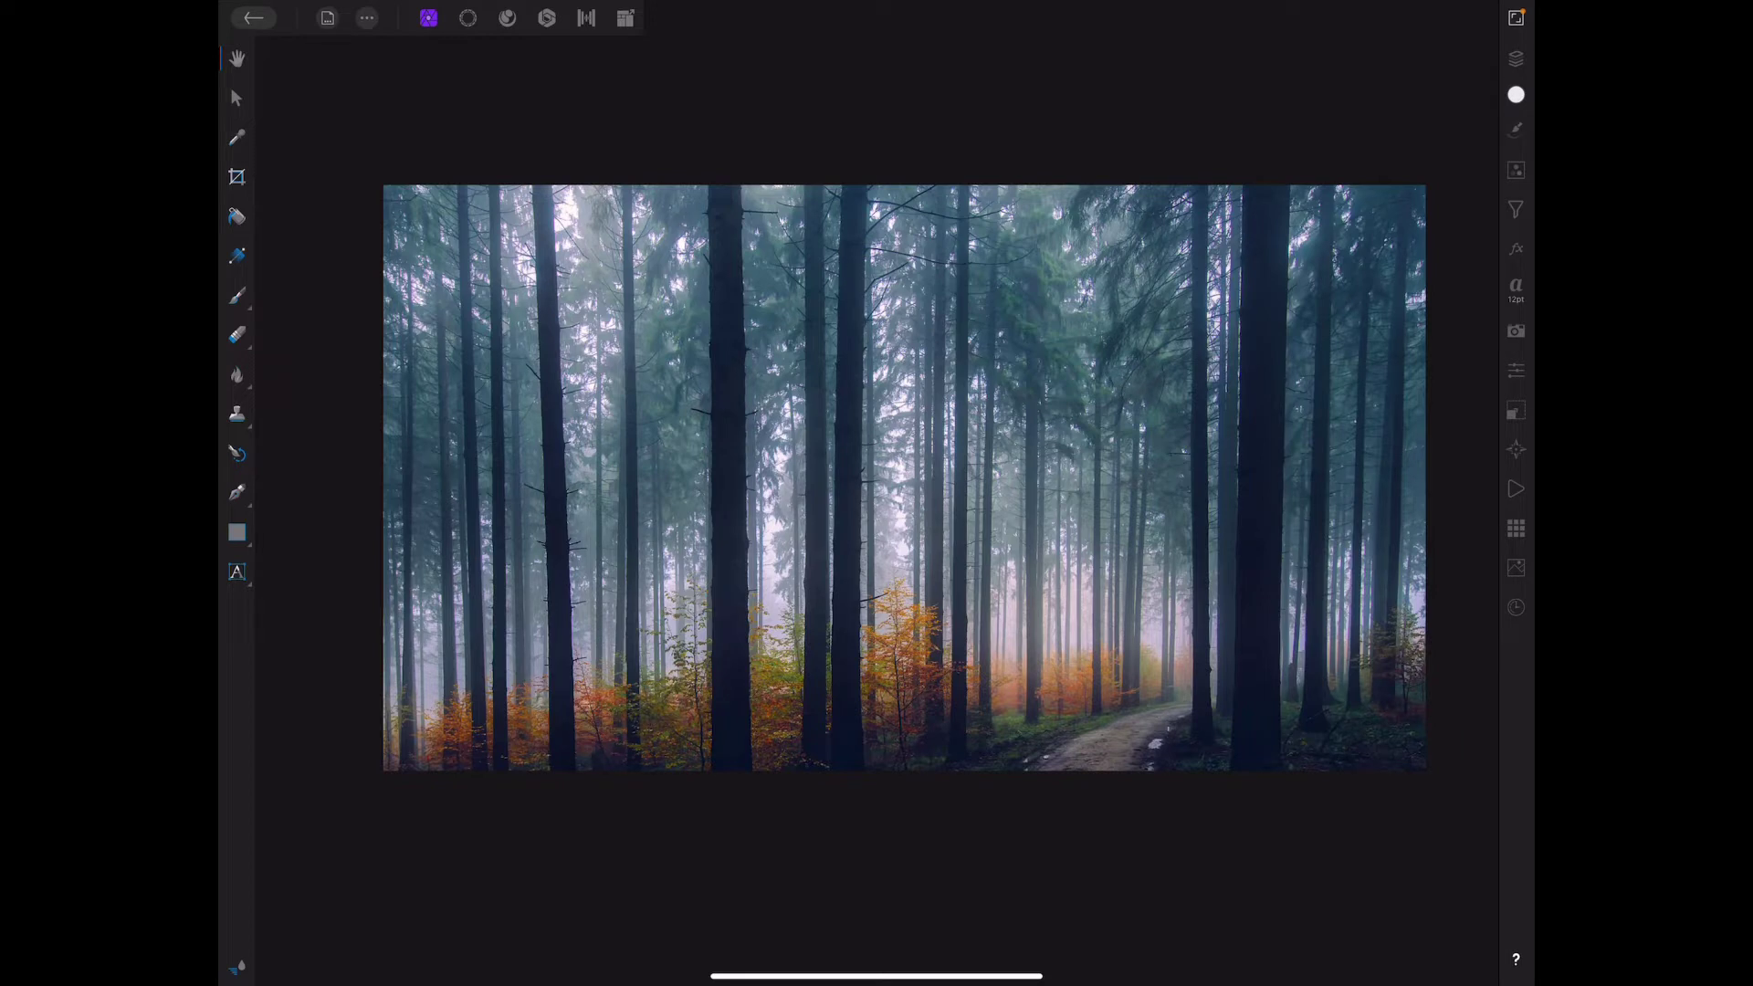
left_click(1516, 209)
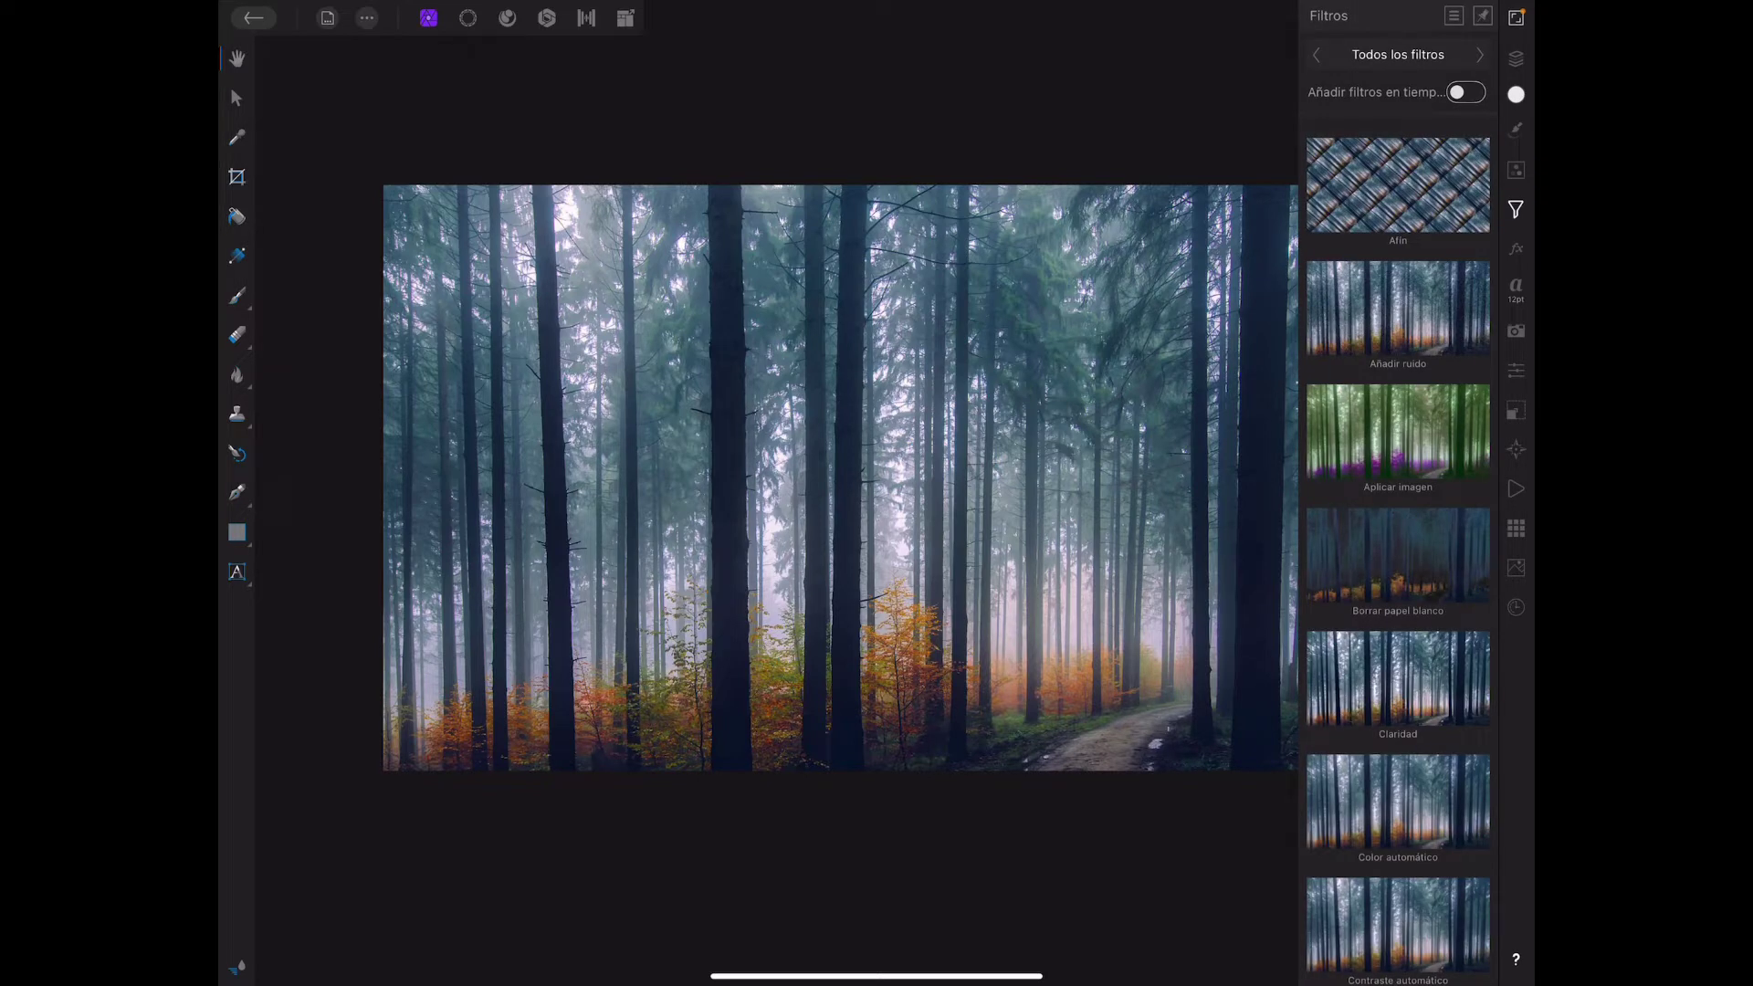
Step: Turn on 'Añadir filtros en tiempo real' and add a live 'Desenfoque de movimiento' to the forest
scroll(1447, 156, "down", 3)
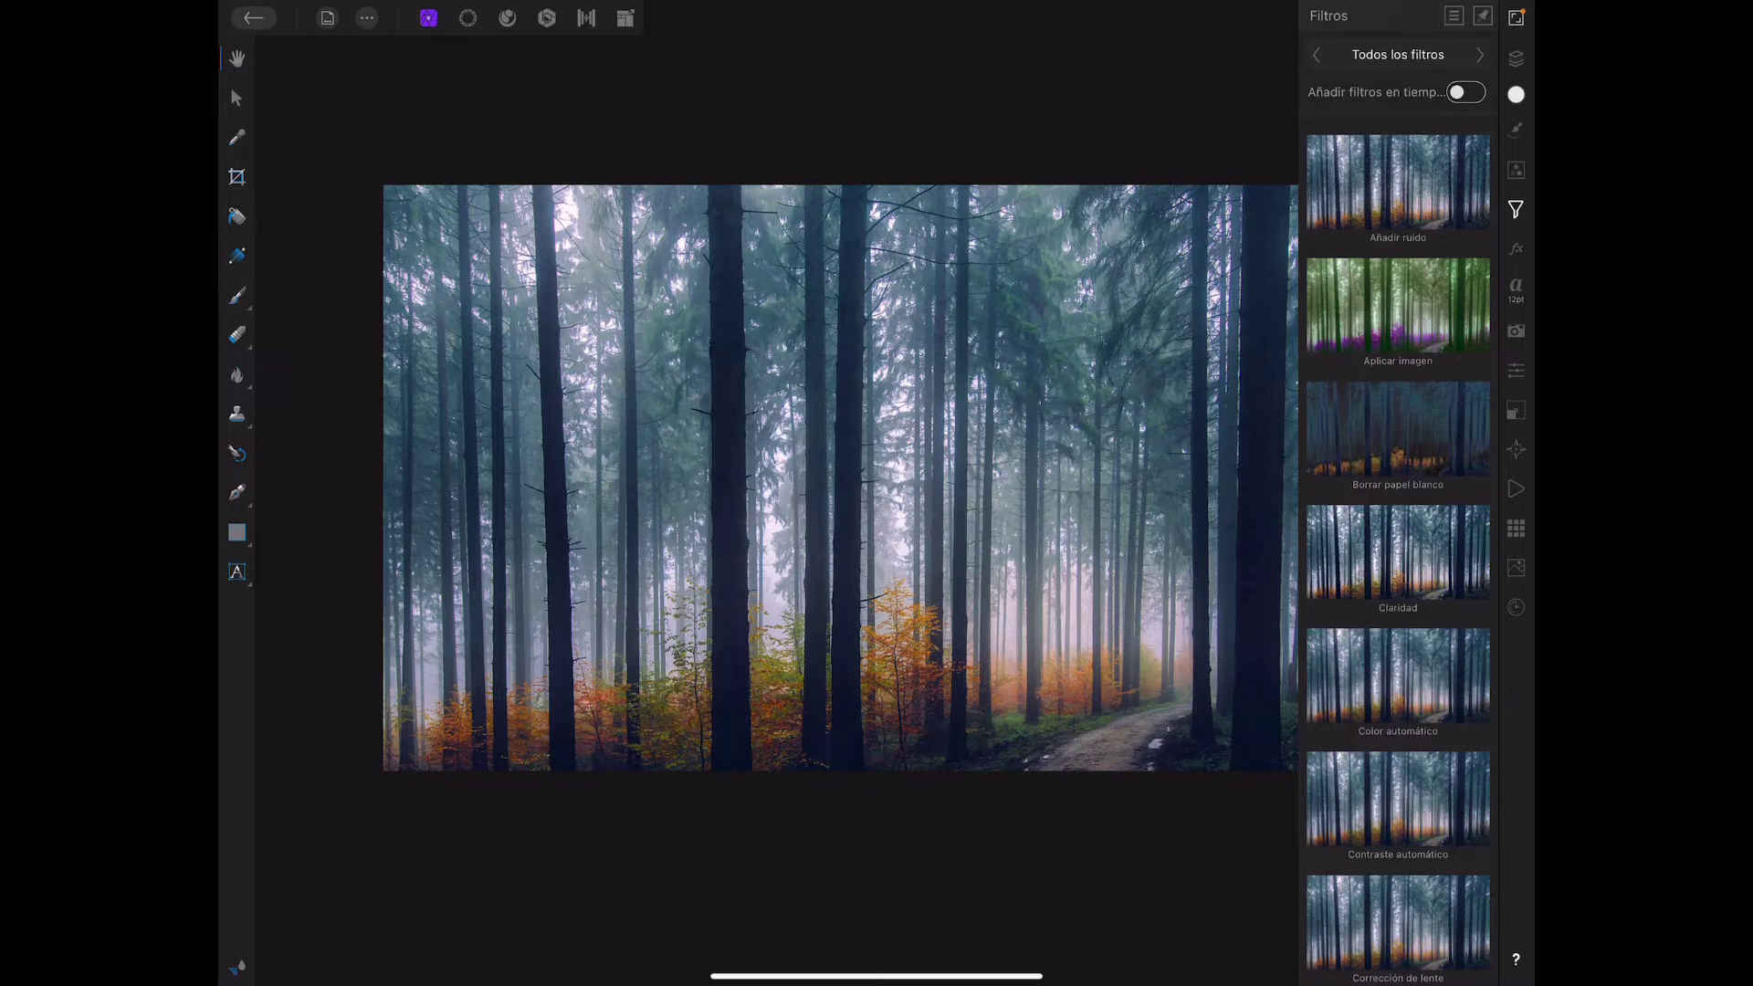
left_click(1466, 93)
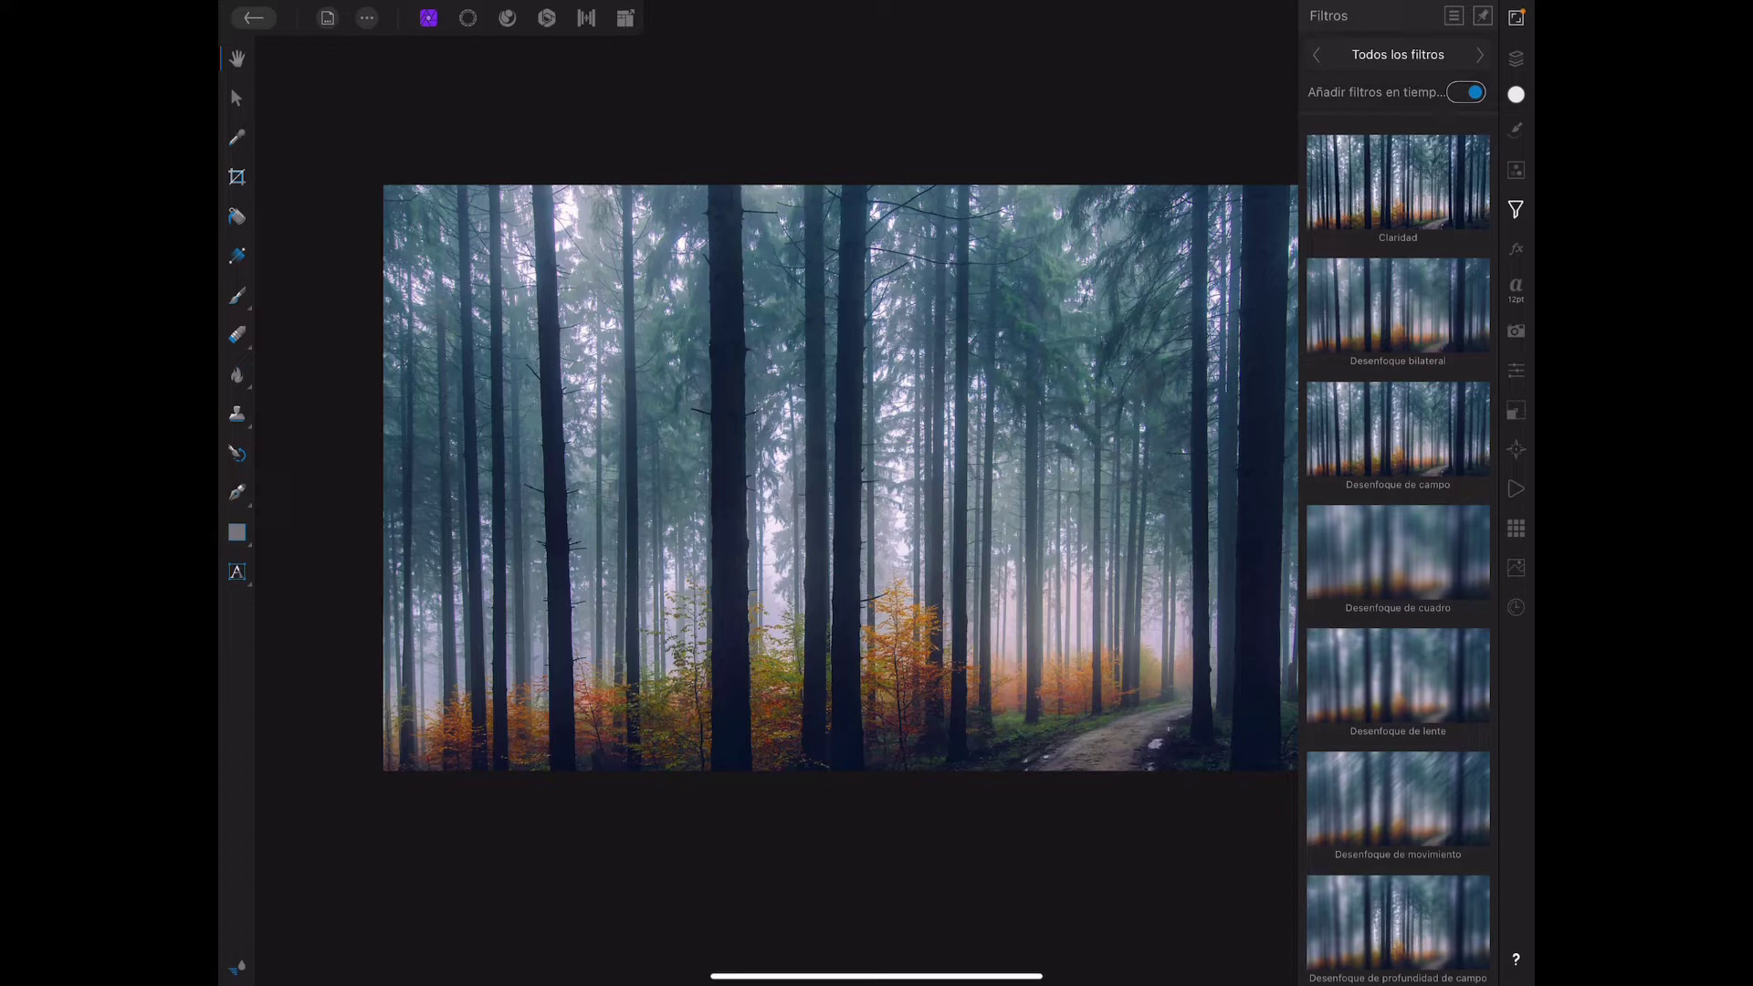
scroll(1428, 508, "down", 5)
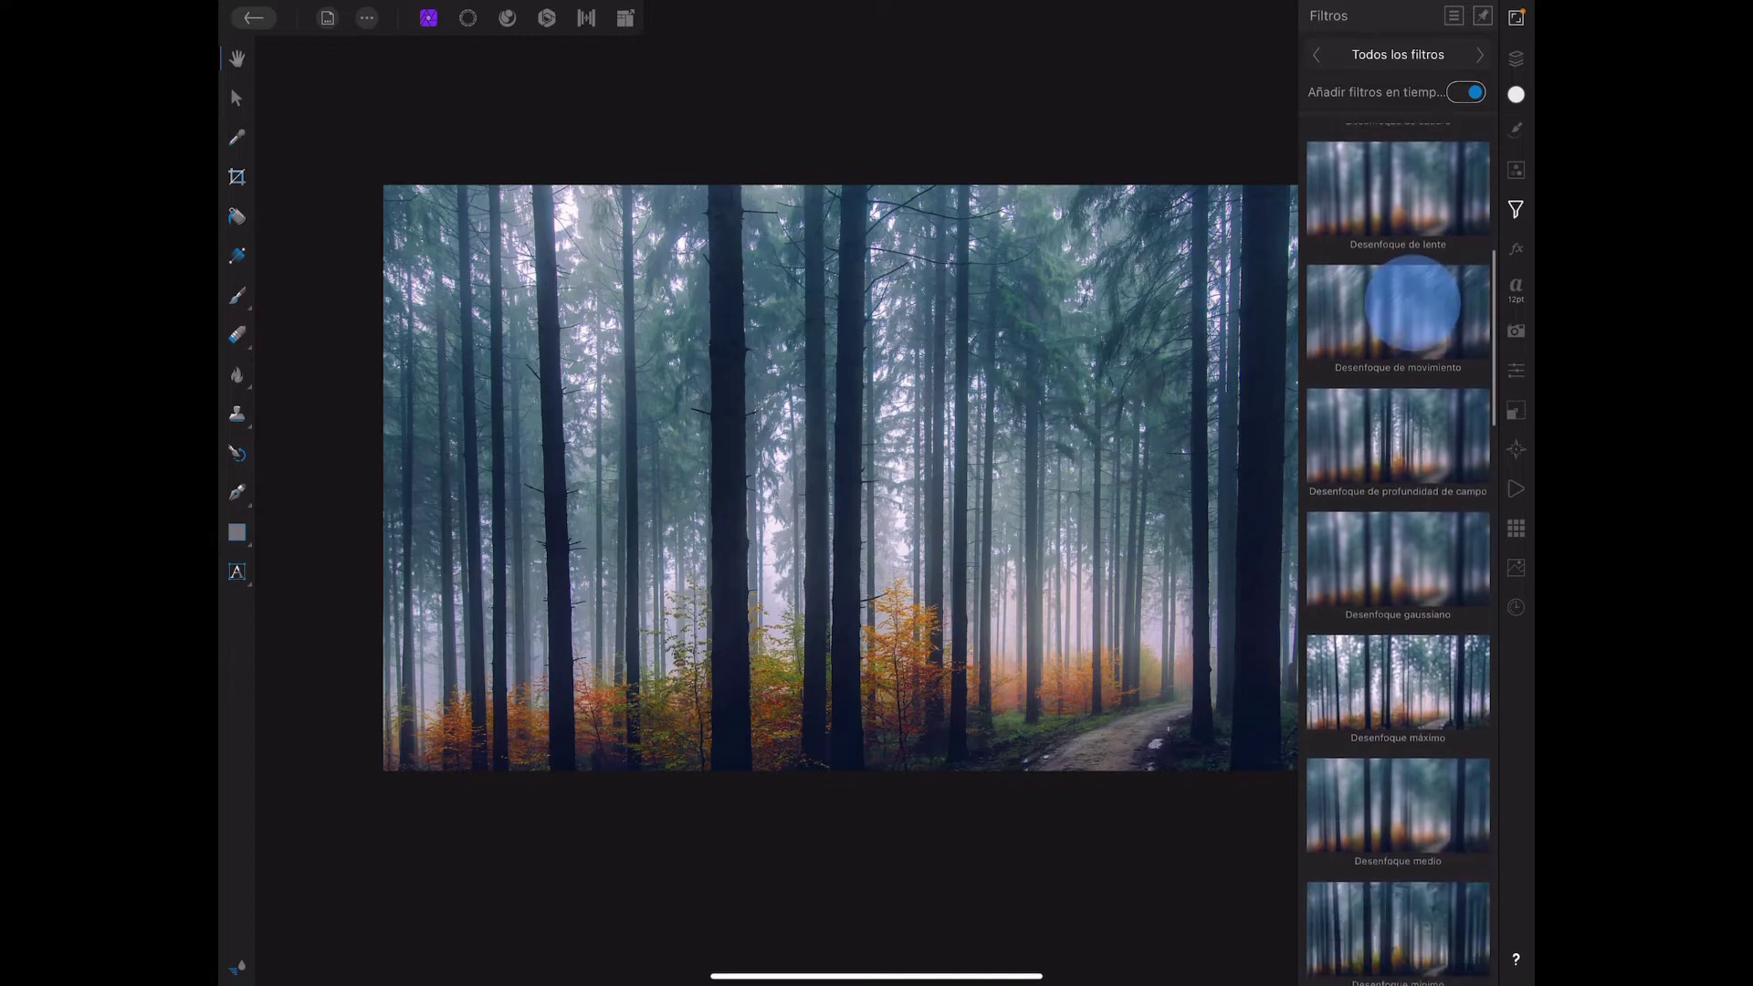
scroll(1412, 304, "down", 1)
left_click_drag(1416, 282, 1367, 286)
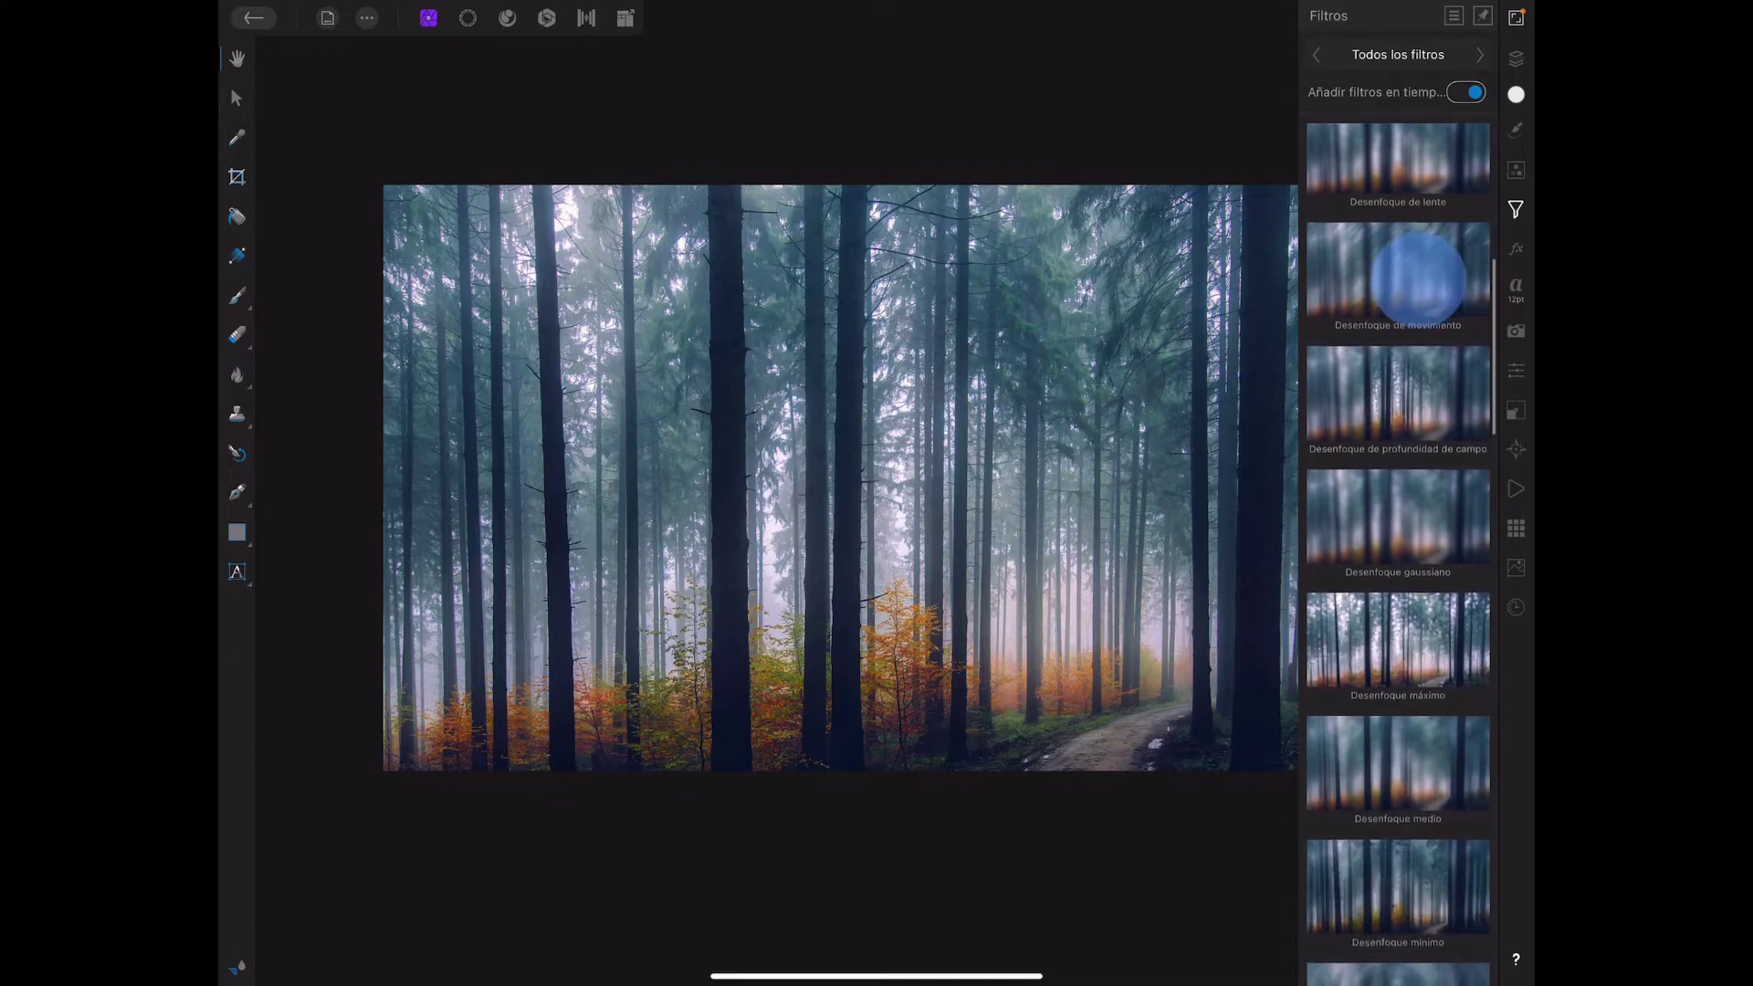
left_click(1401, 278)
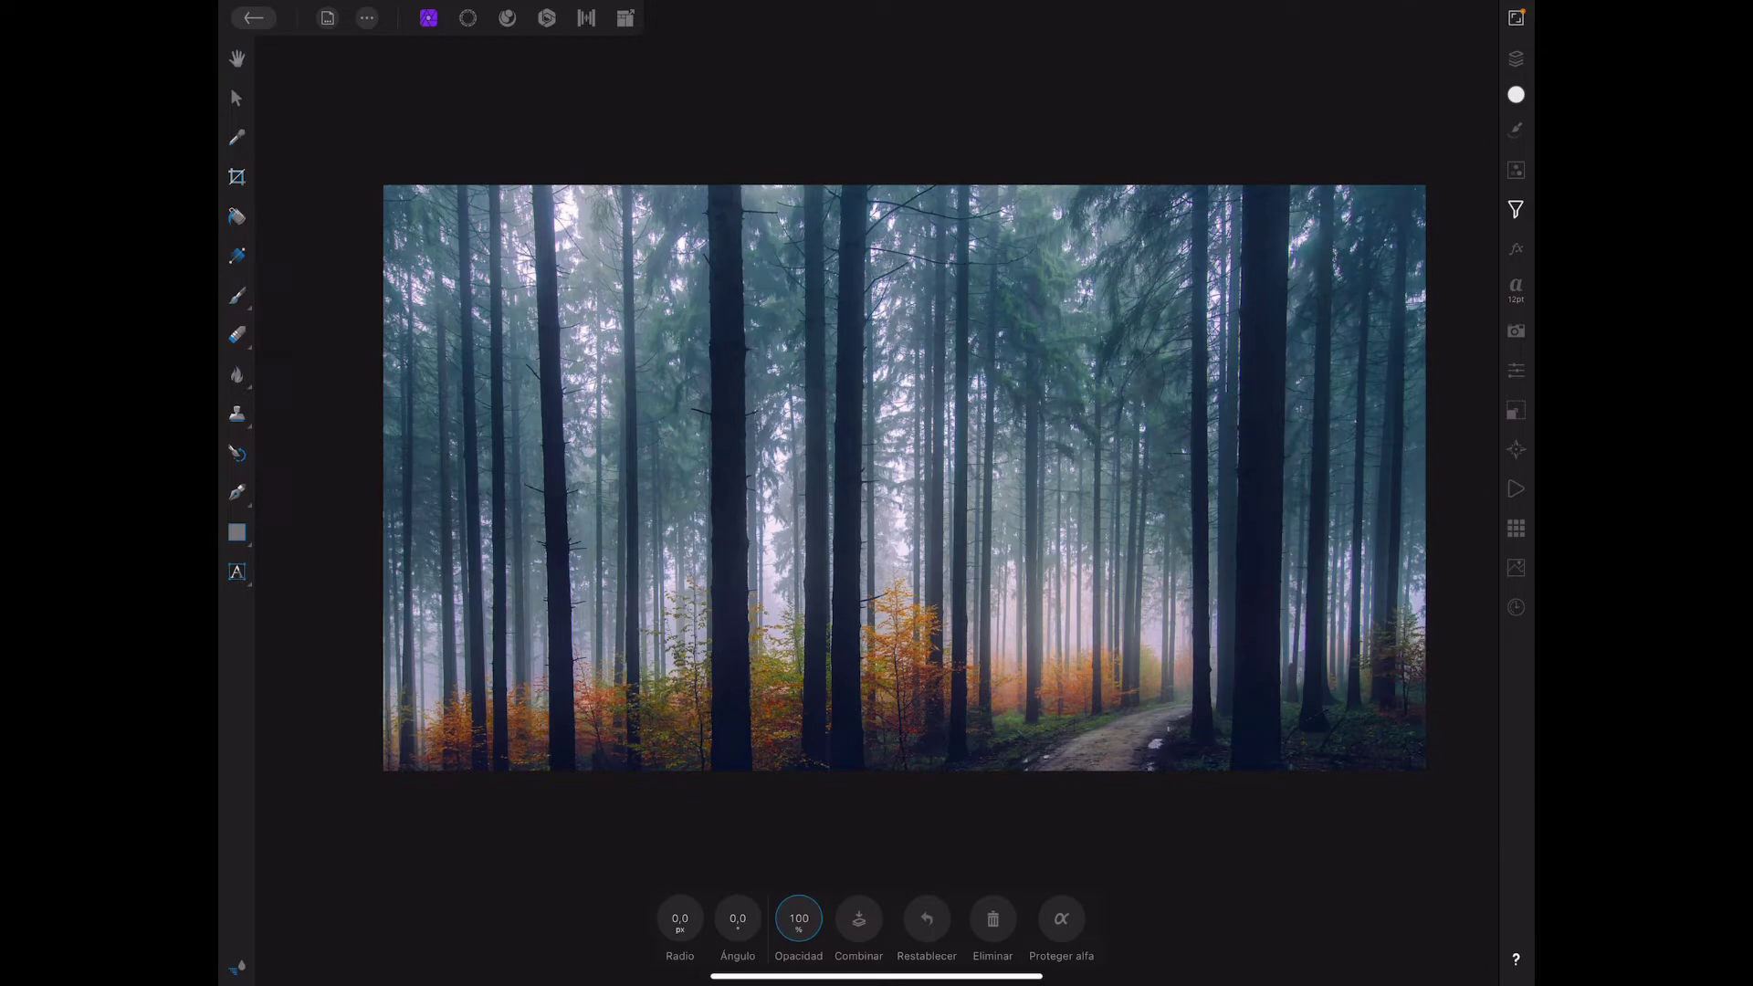
Step: Set the motion blur angle to 90°, resetting an initial radius attempt
left_click_drag(680, 918, 685, 908)
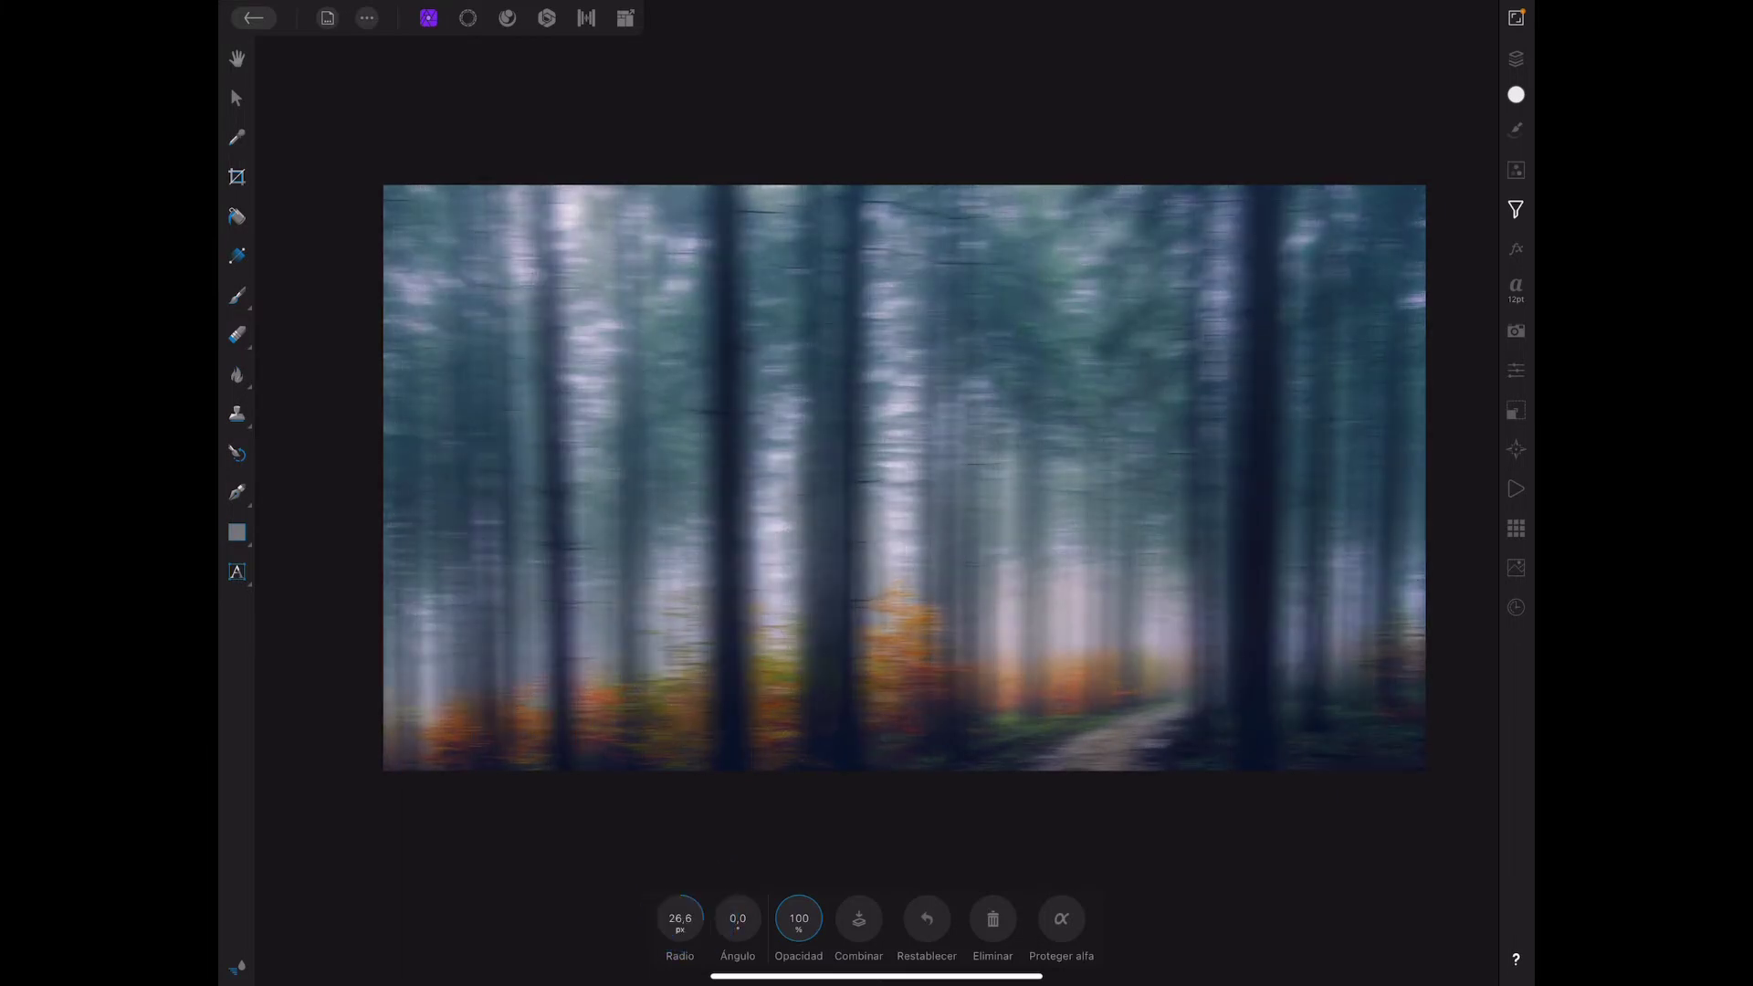
double_click(677, 923)
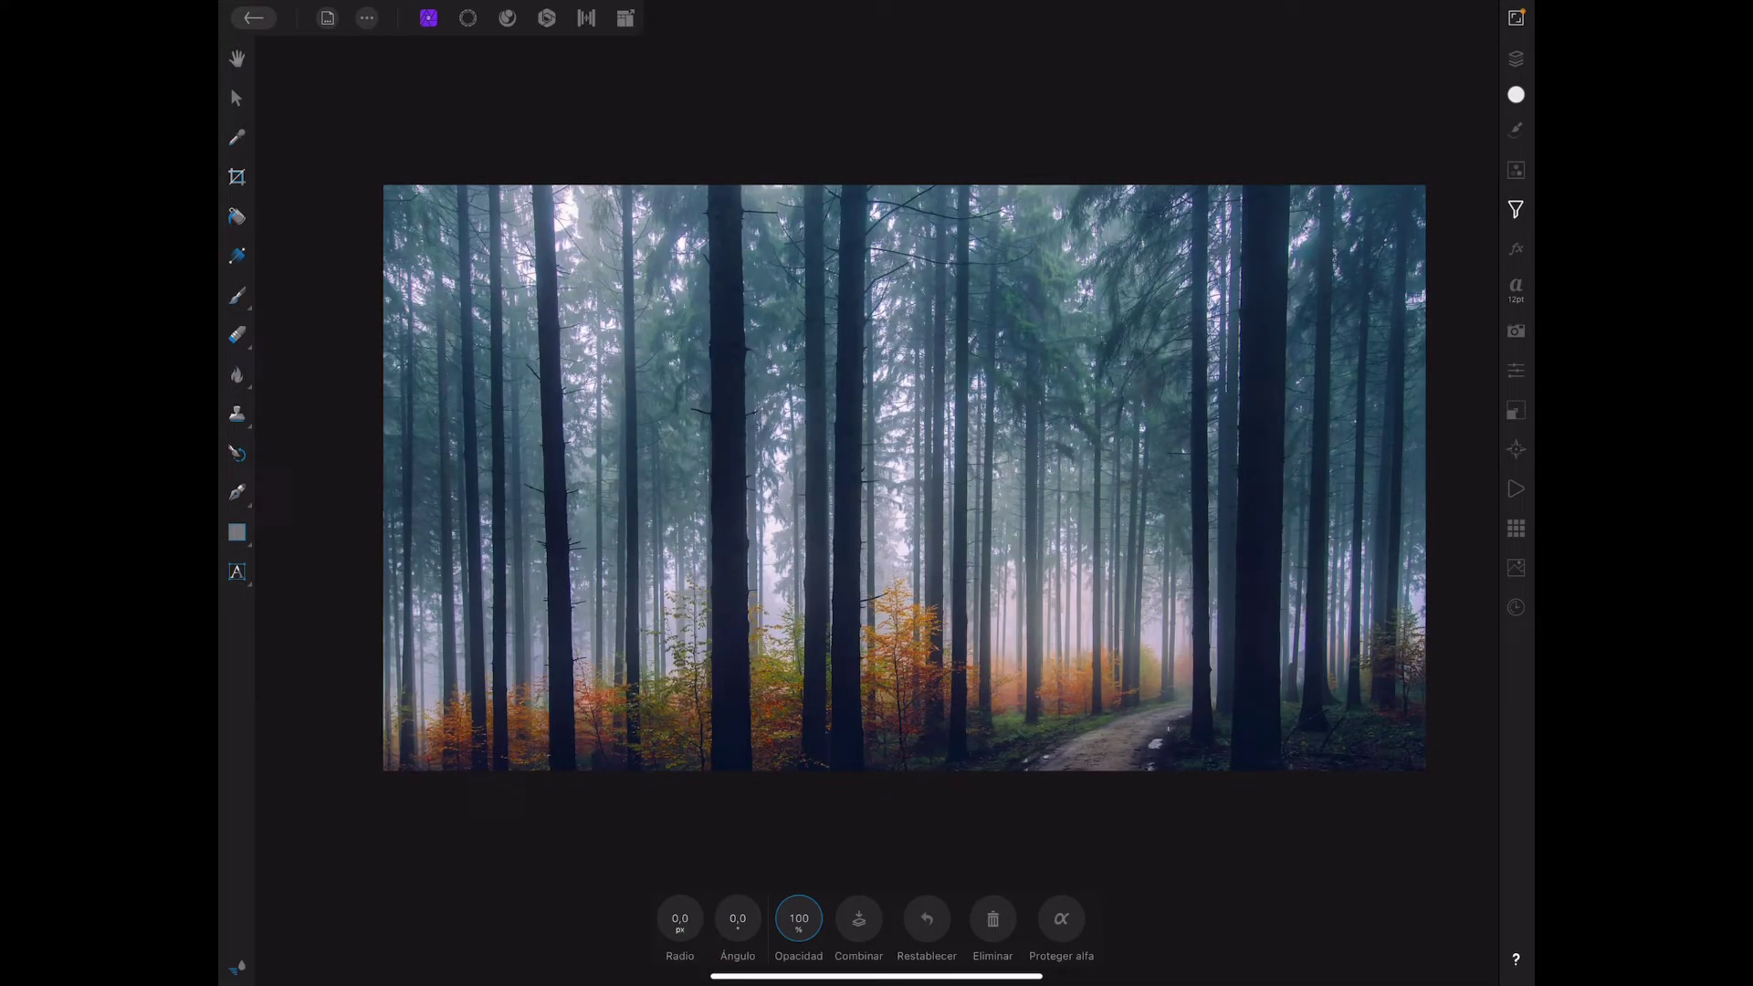
left_click(738, 918)
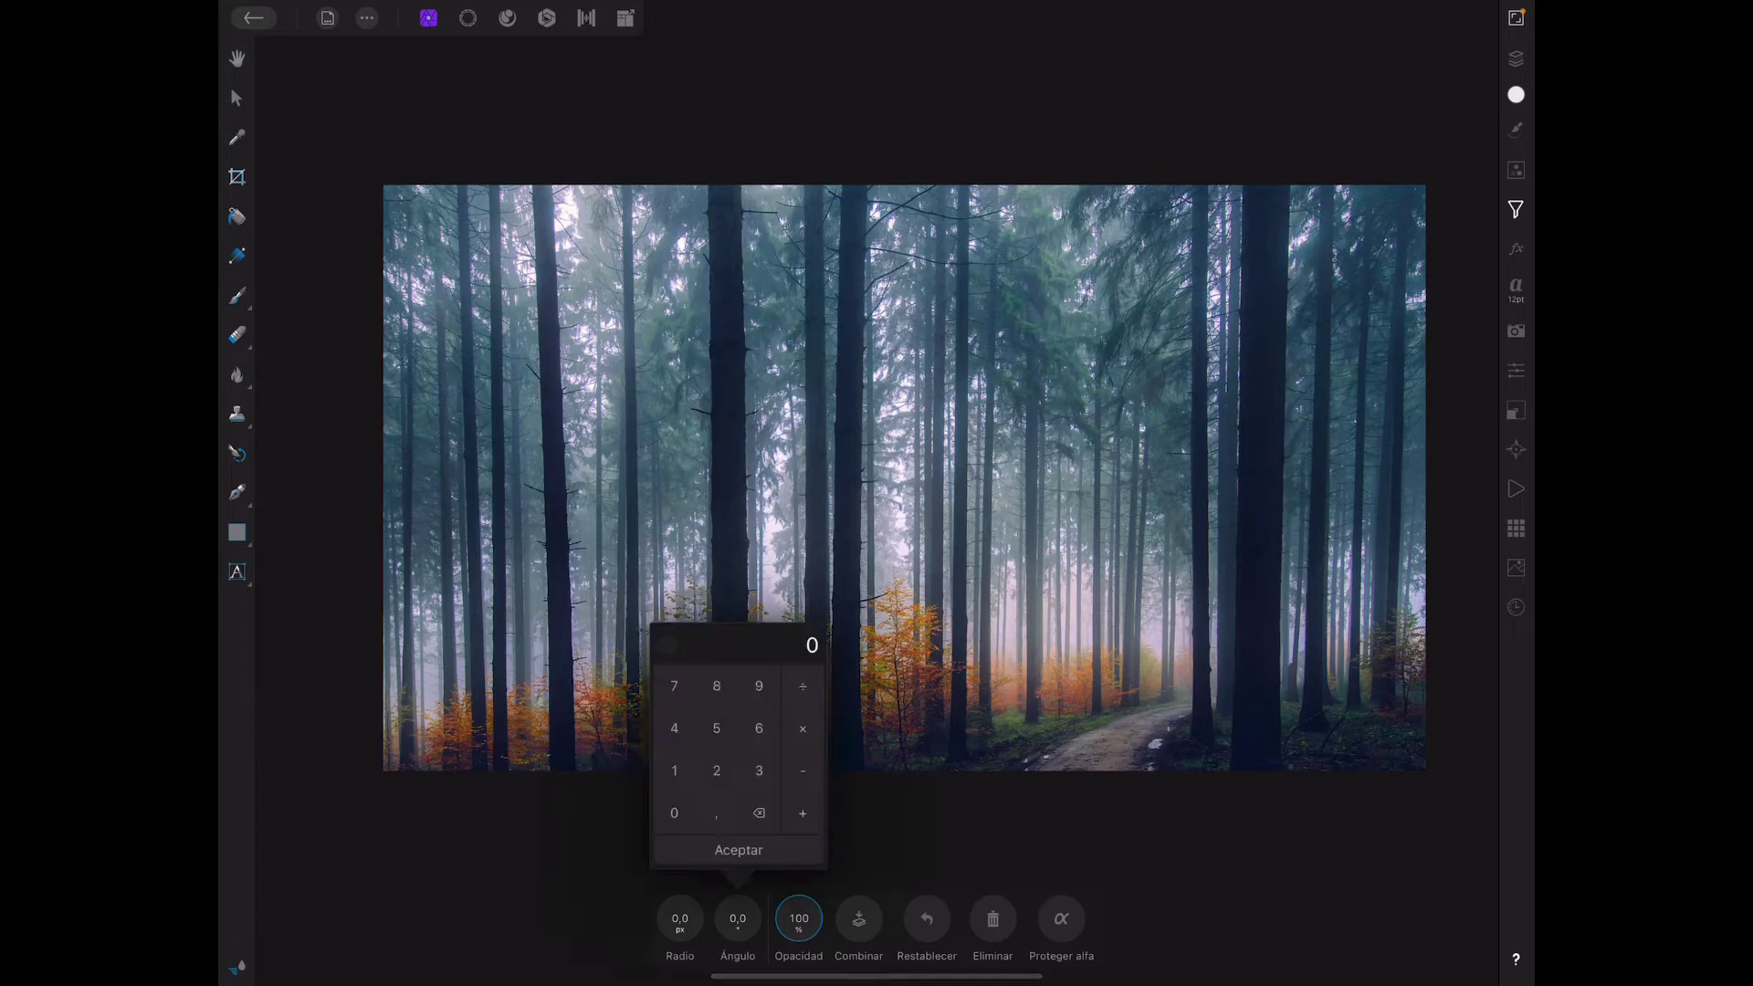
left_click(759, 686)
left_click(674, 813)
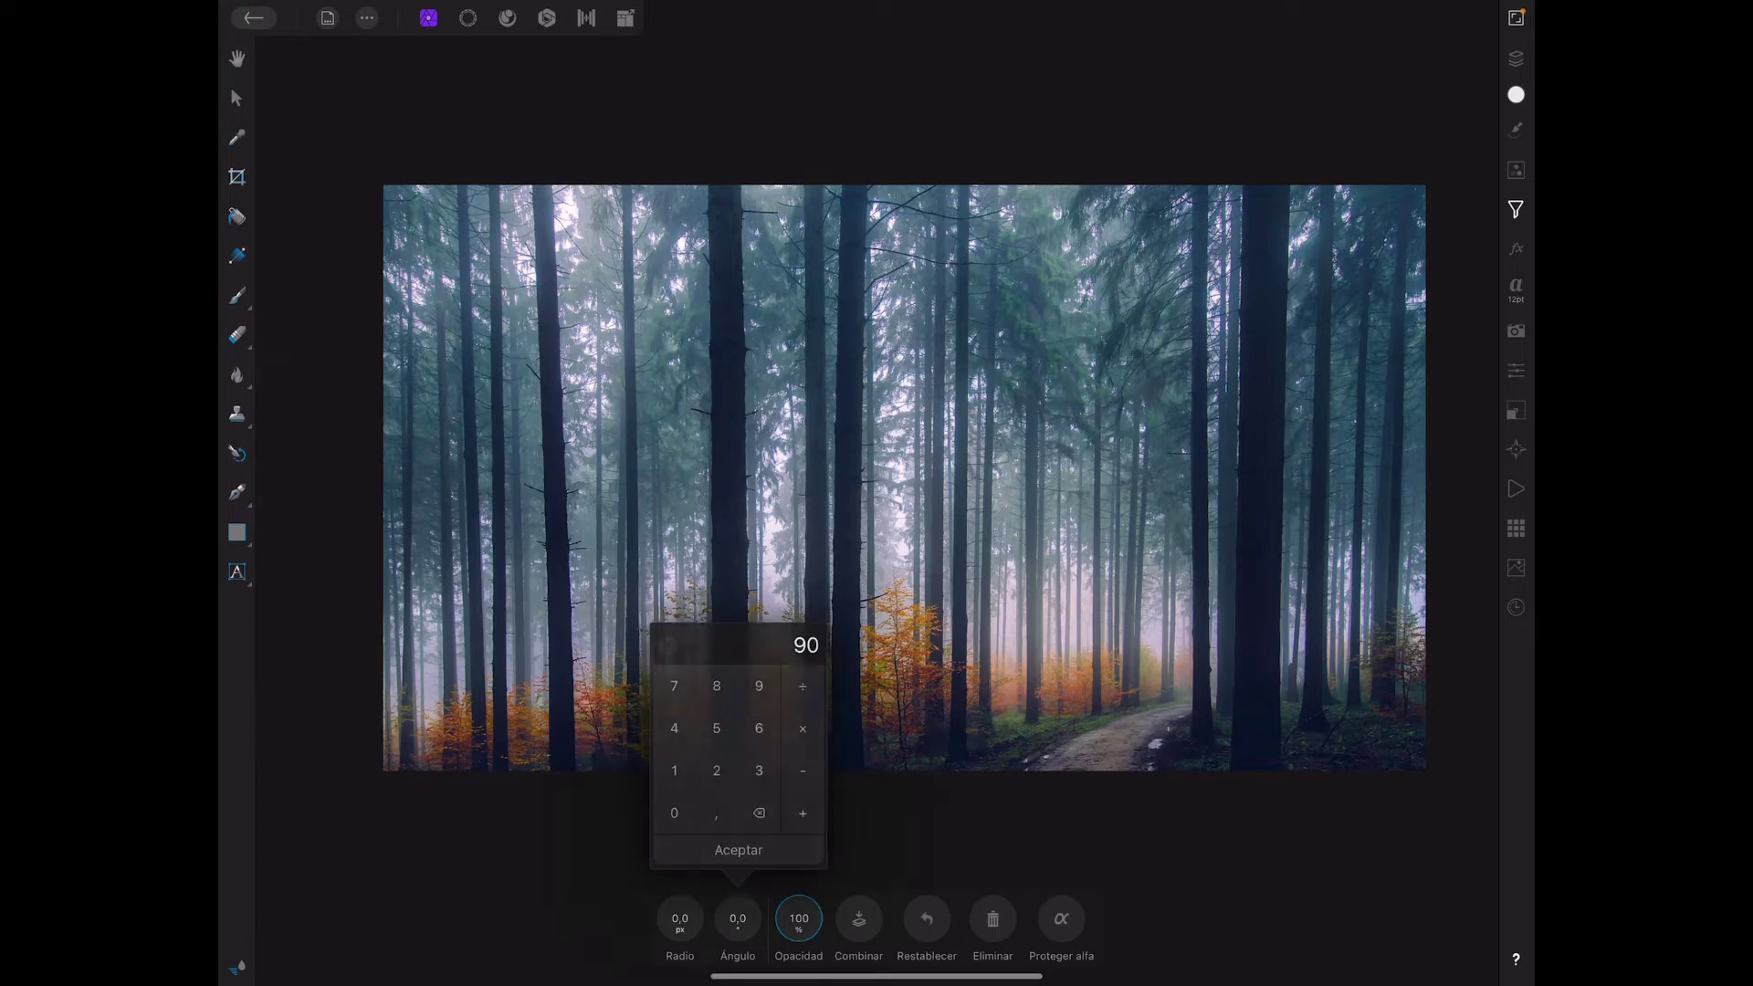
left_click(738, 850)
Step: Set the blur radius to about 35 px and check the filter layer in Layers
mouse_move(680, 919)
left_mouse_down()
mouse_move(704, 879)
mouse_move(673, 939)
left_mouse_up()
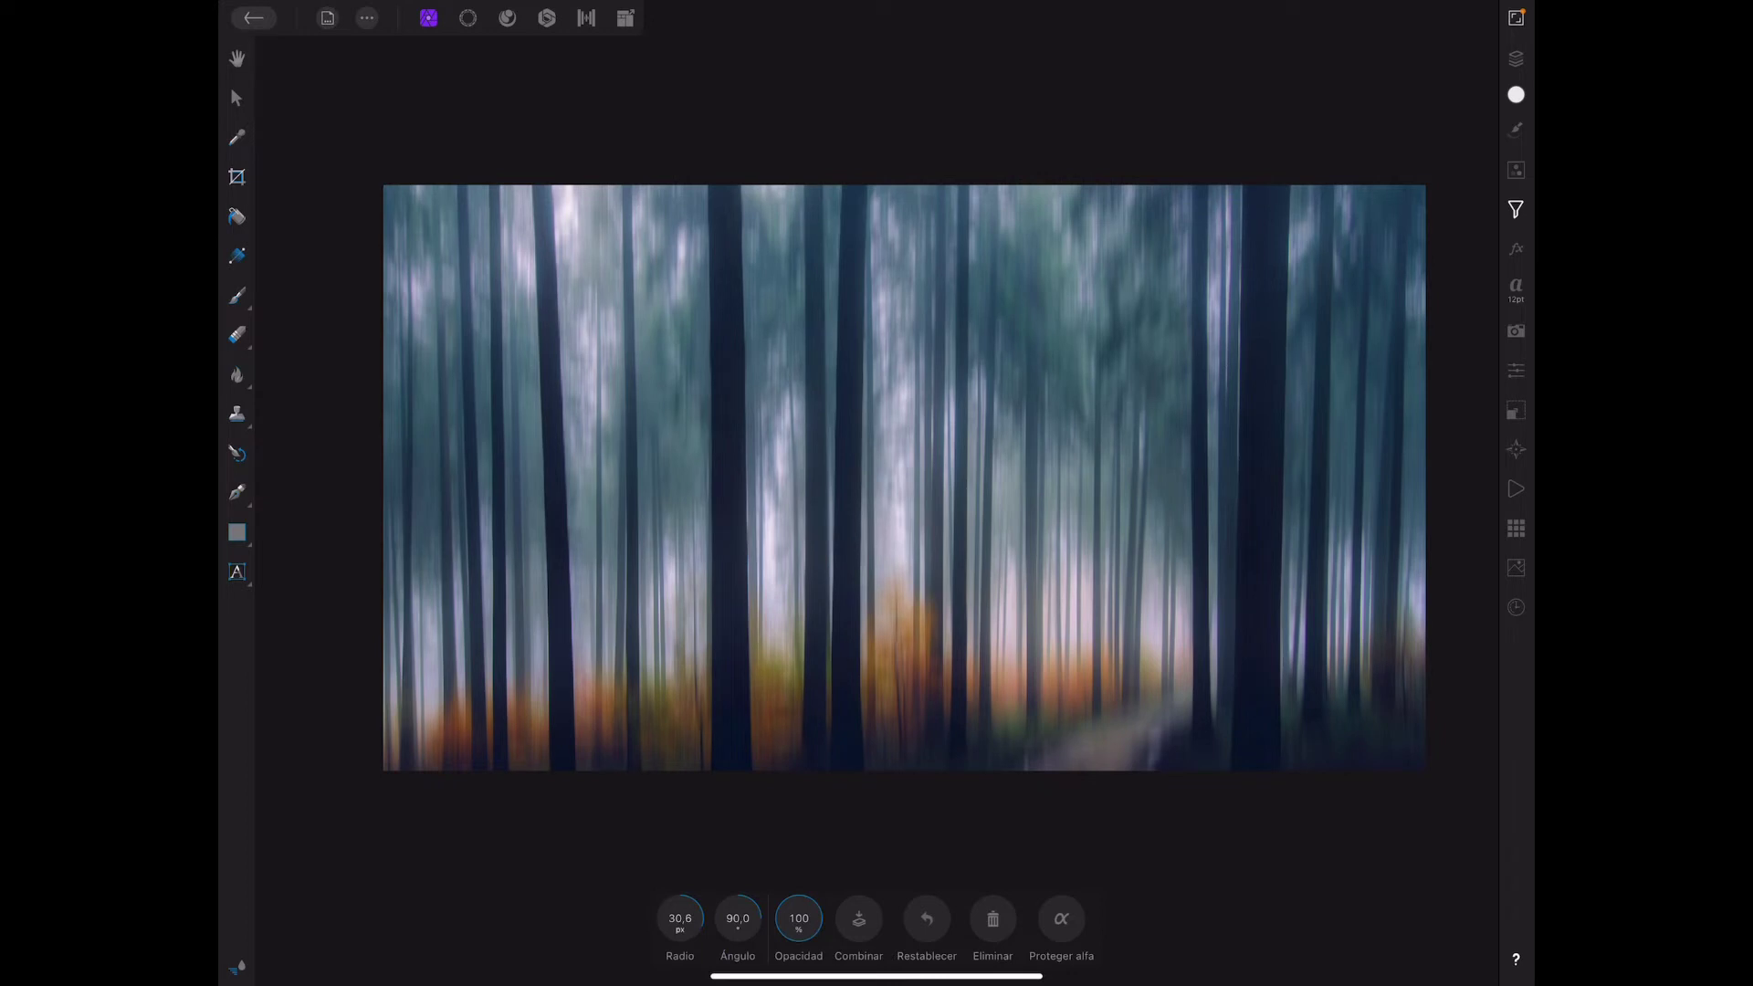
left_click_drag(680, 919, 683, 911)
left_click(1515, 57)
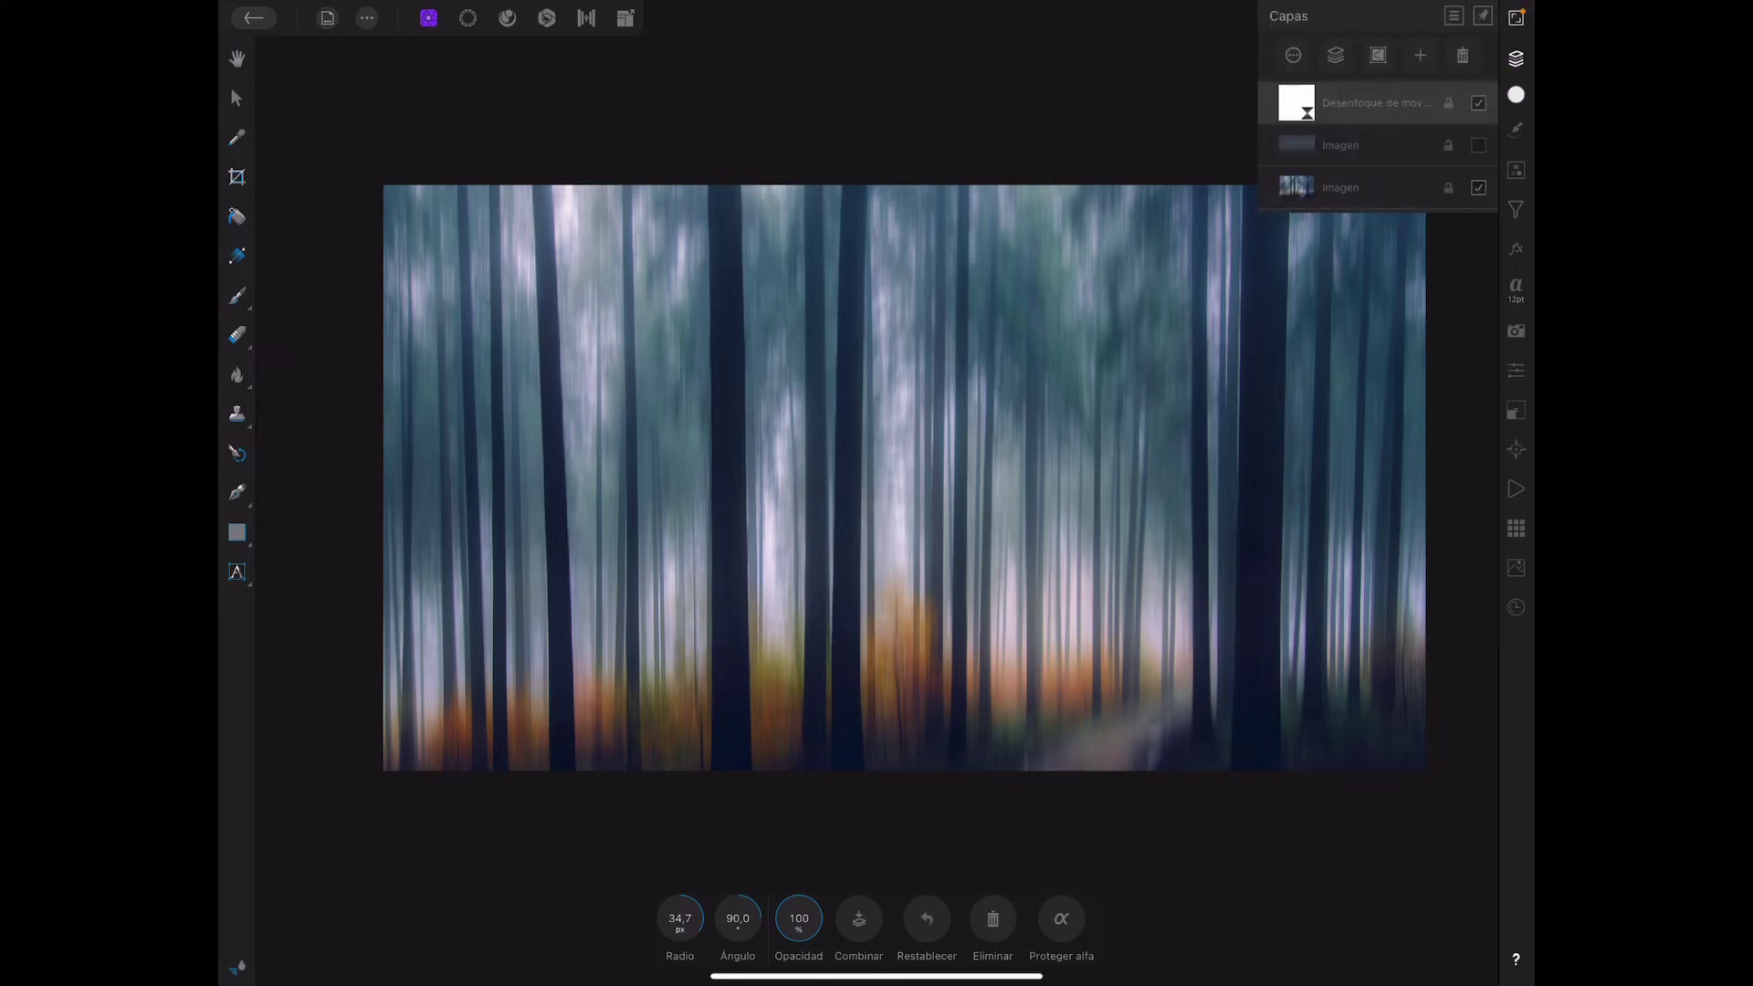
Step: Nest the motion blur filter layer inside the forest Imagen layer
left_click(1373, 101)
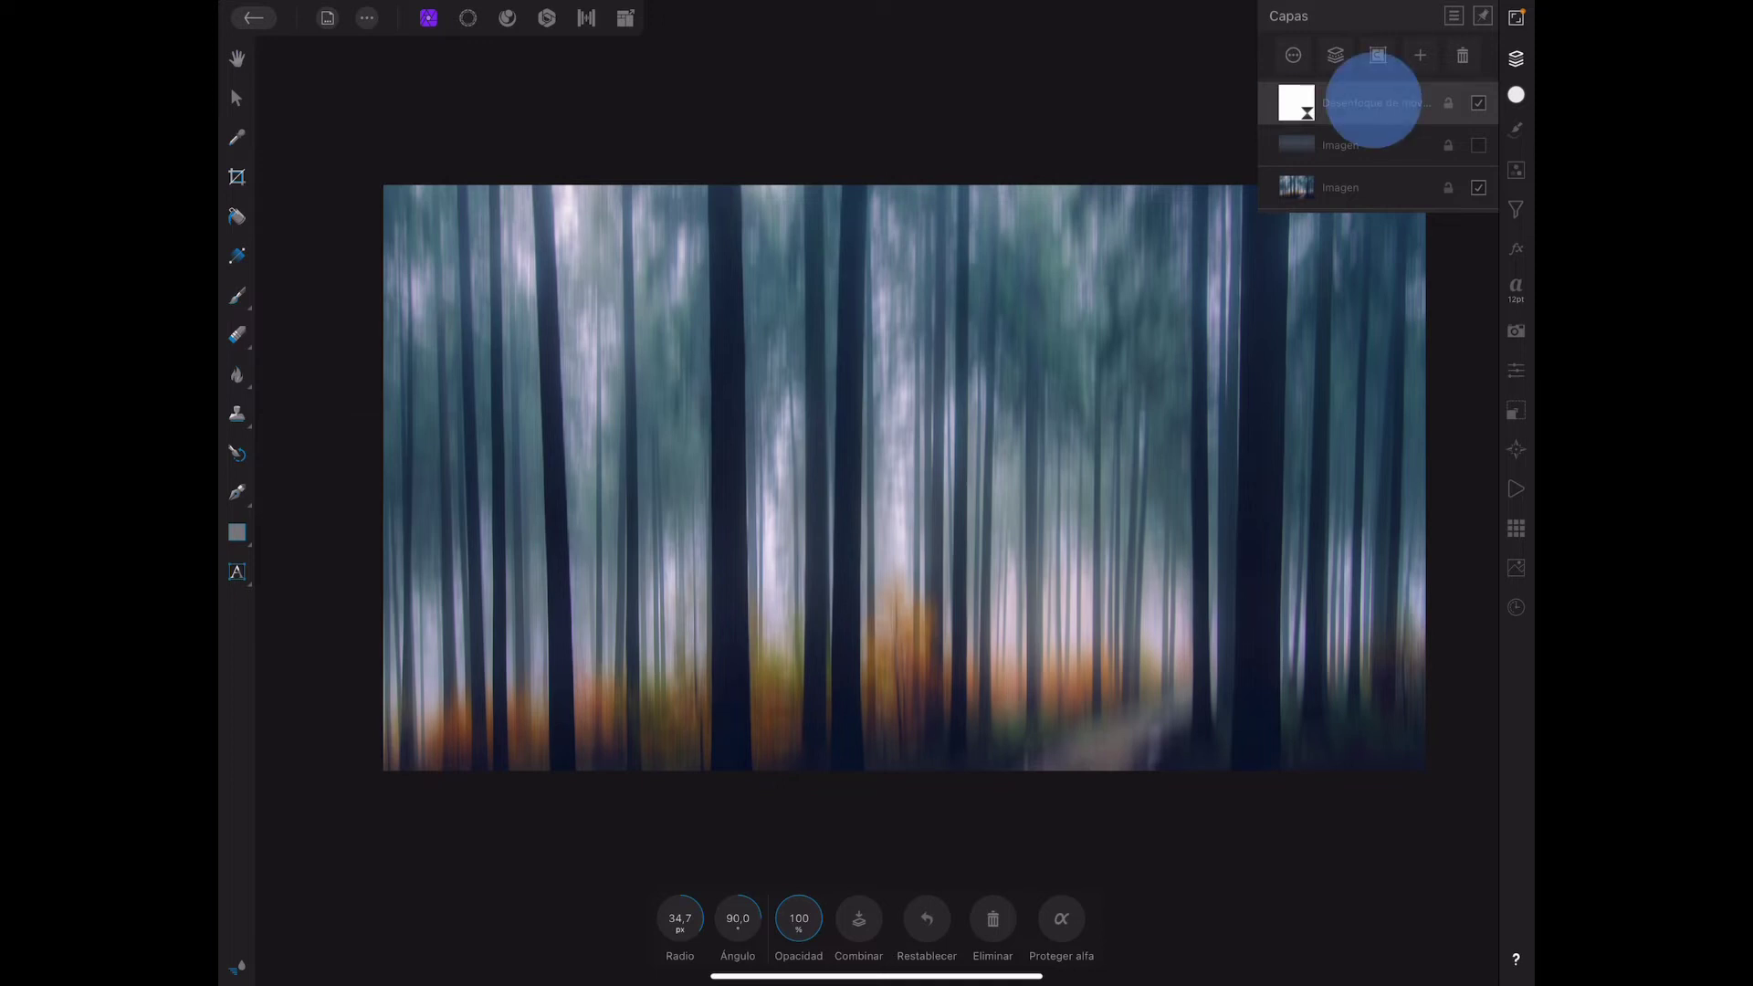
left_click(1383, 98)
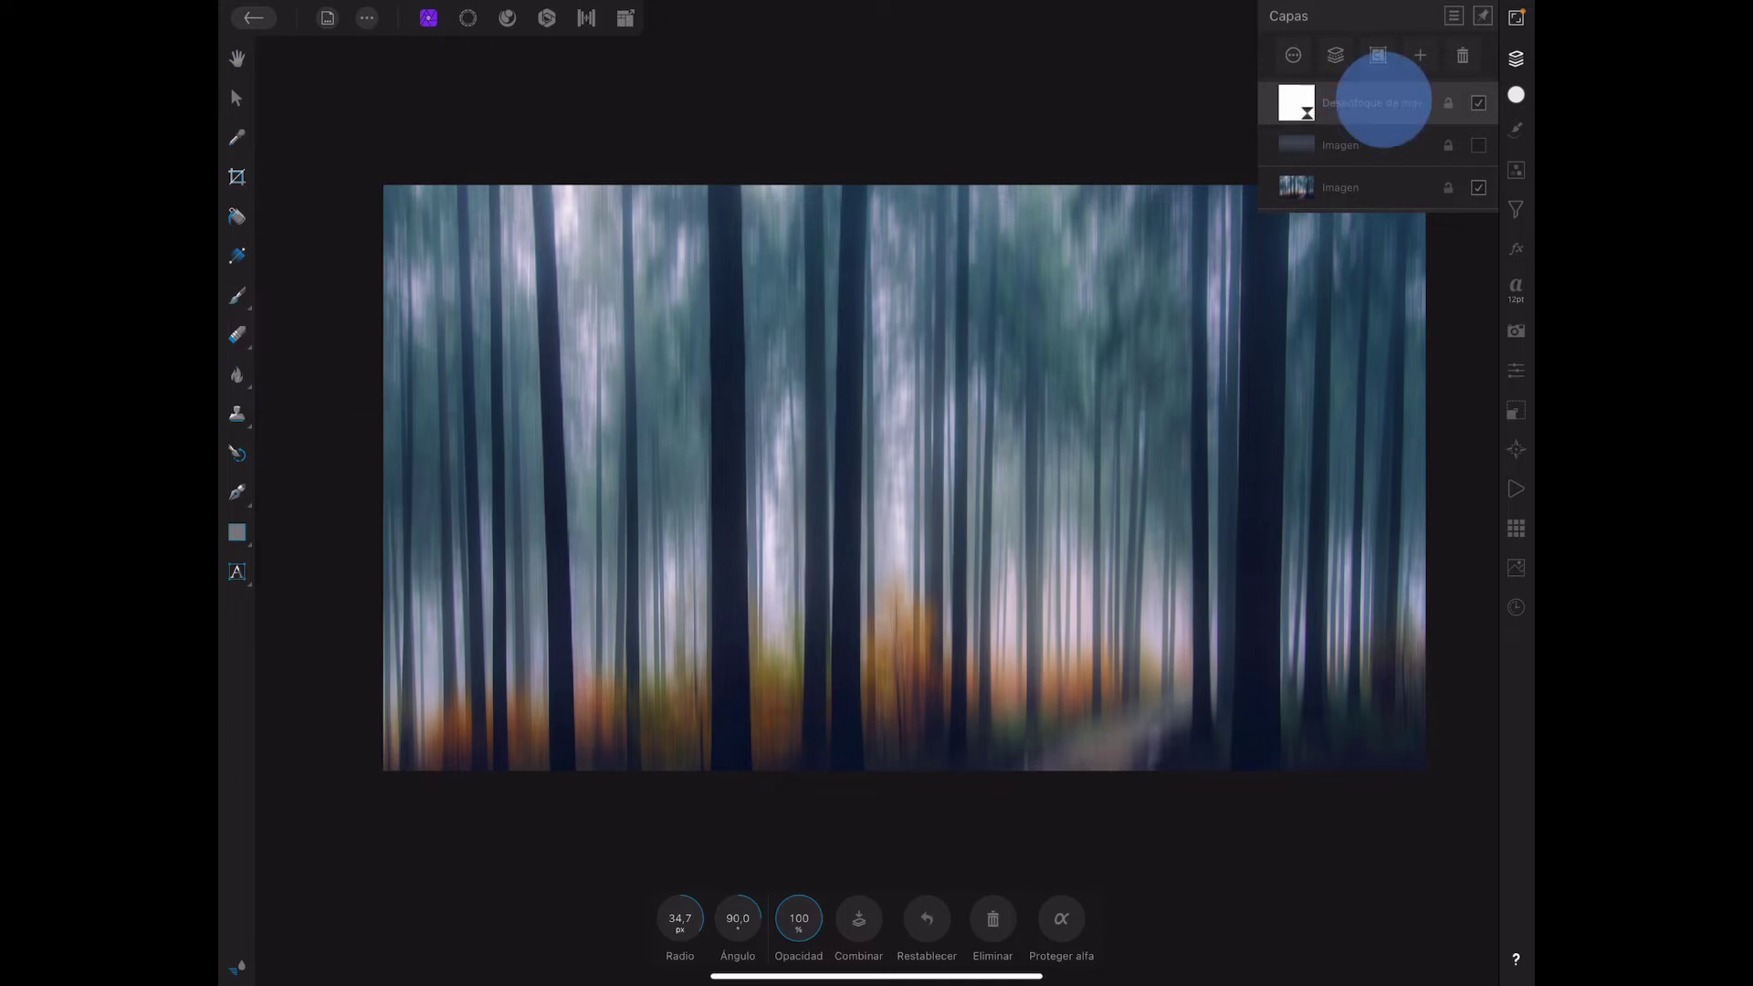
left_click_drag(1383, 98, 1377, 188)
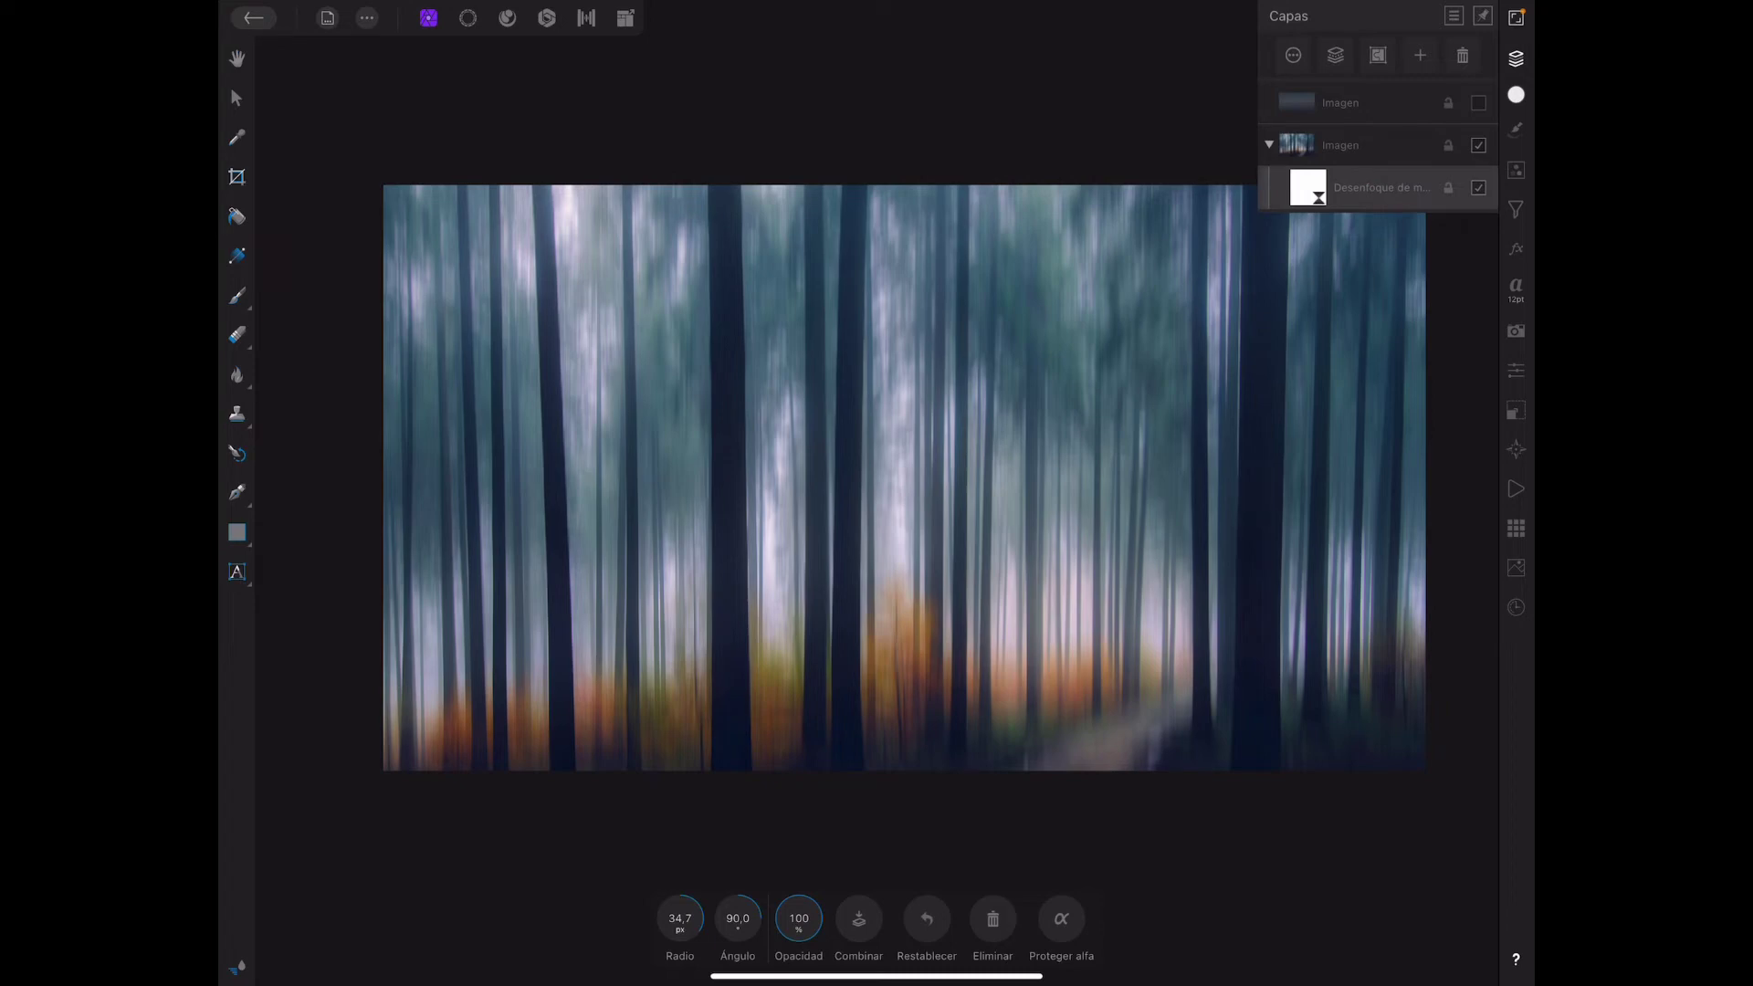
Step: Compare the forest with and without blur, collapse its layer, and show the sea photo
left_click(1478, 187)
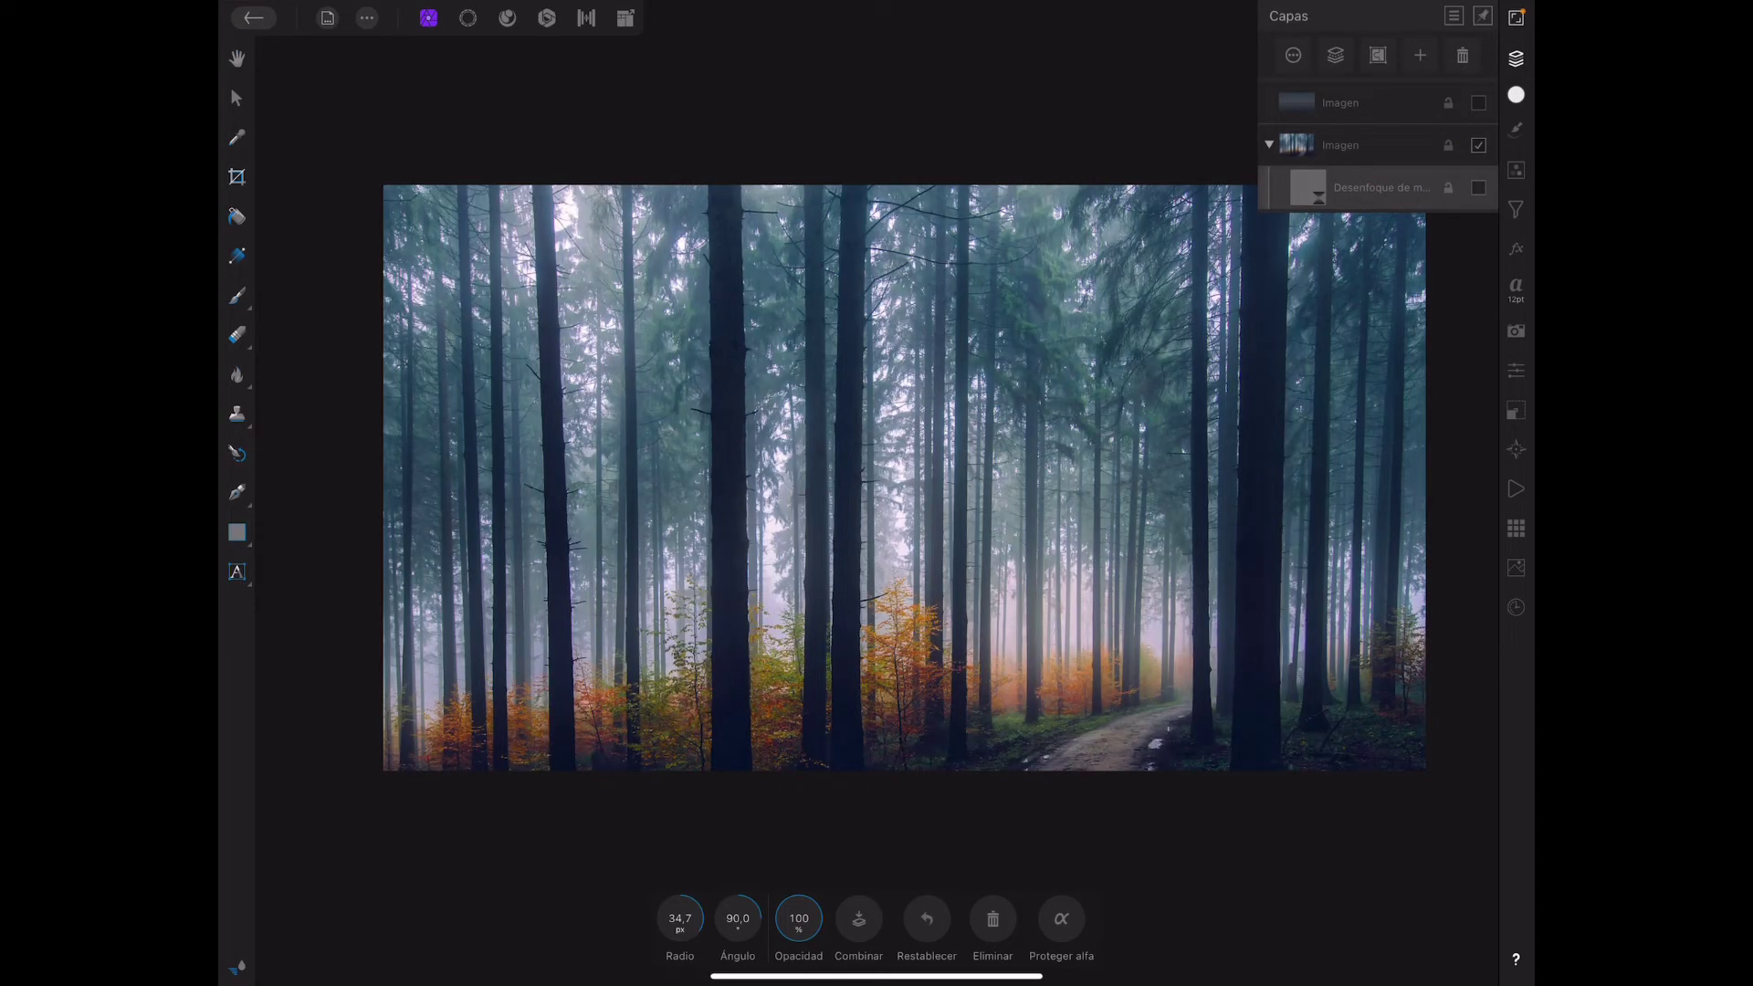
left_click(1479, 187)
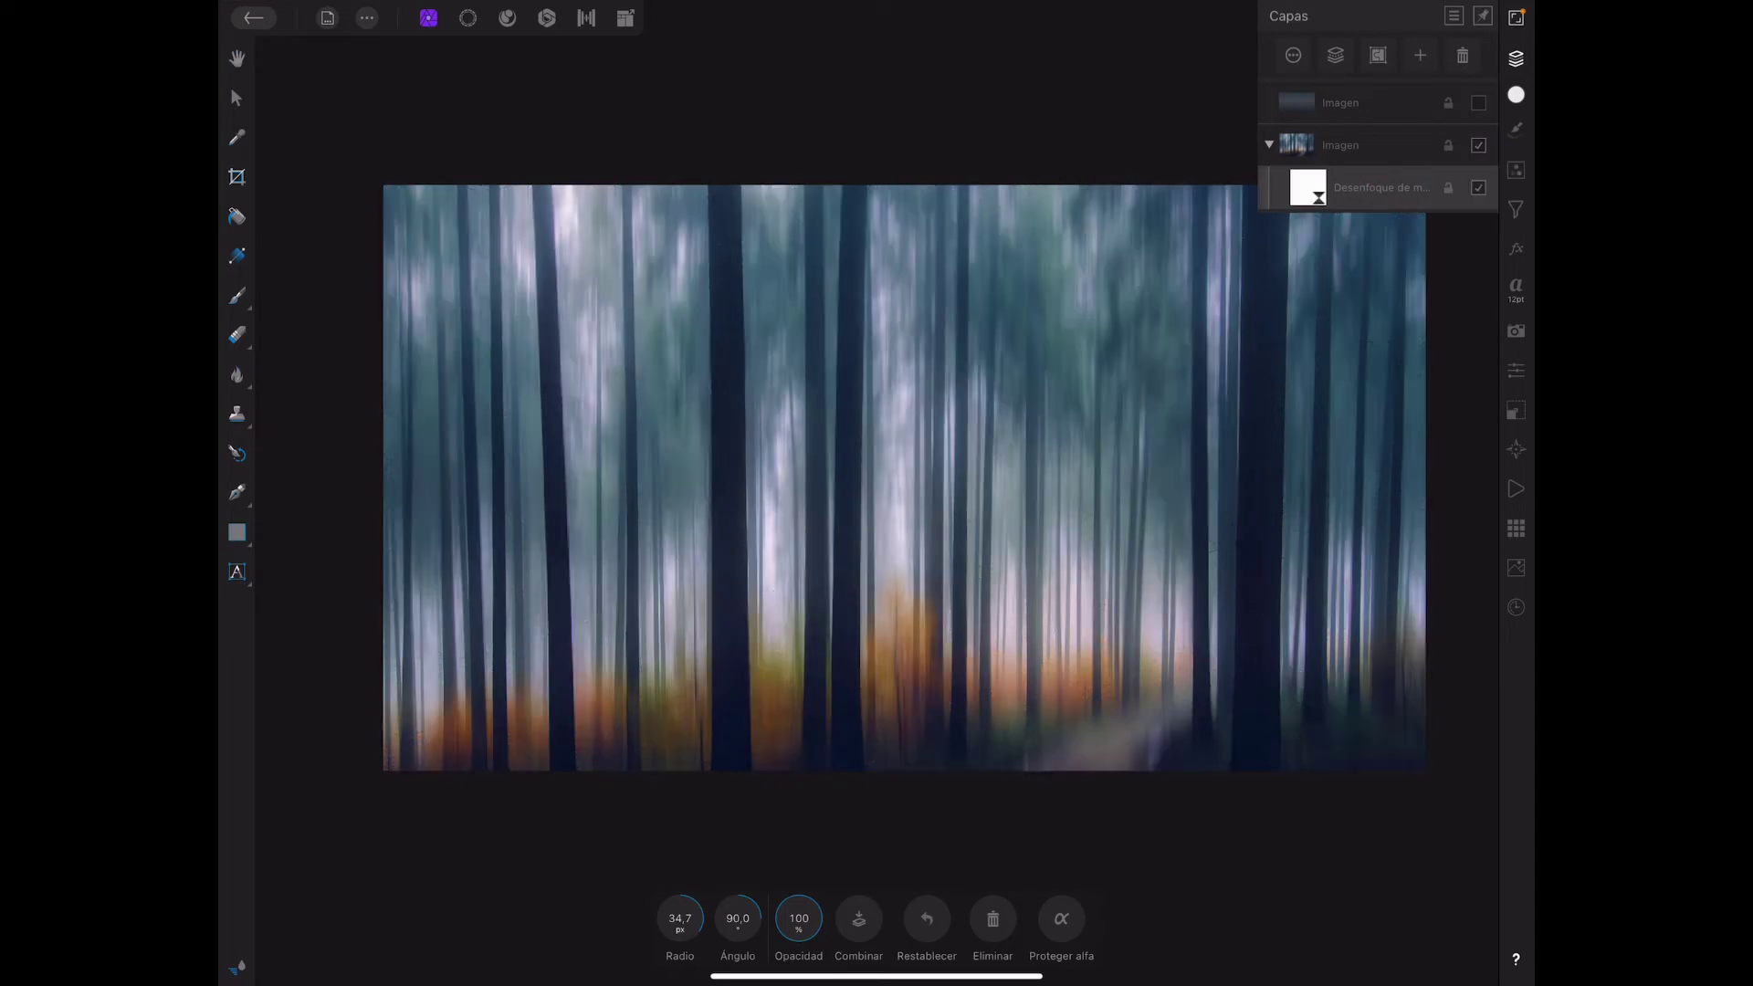
left_click(1269, 144)
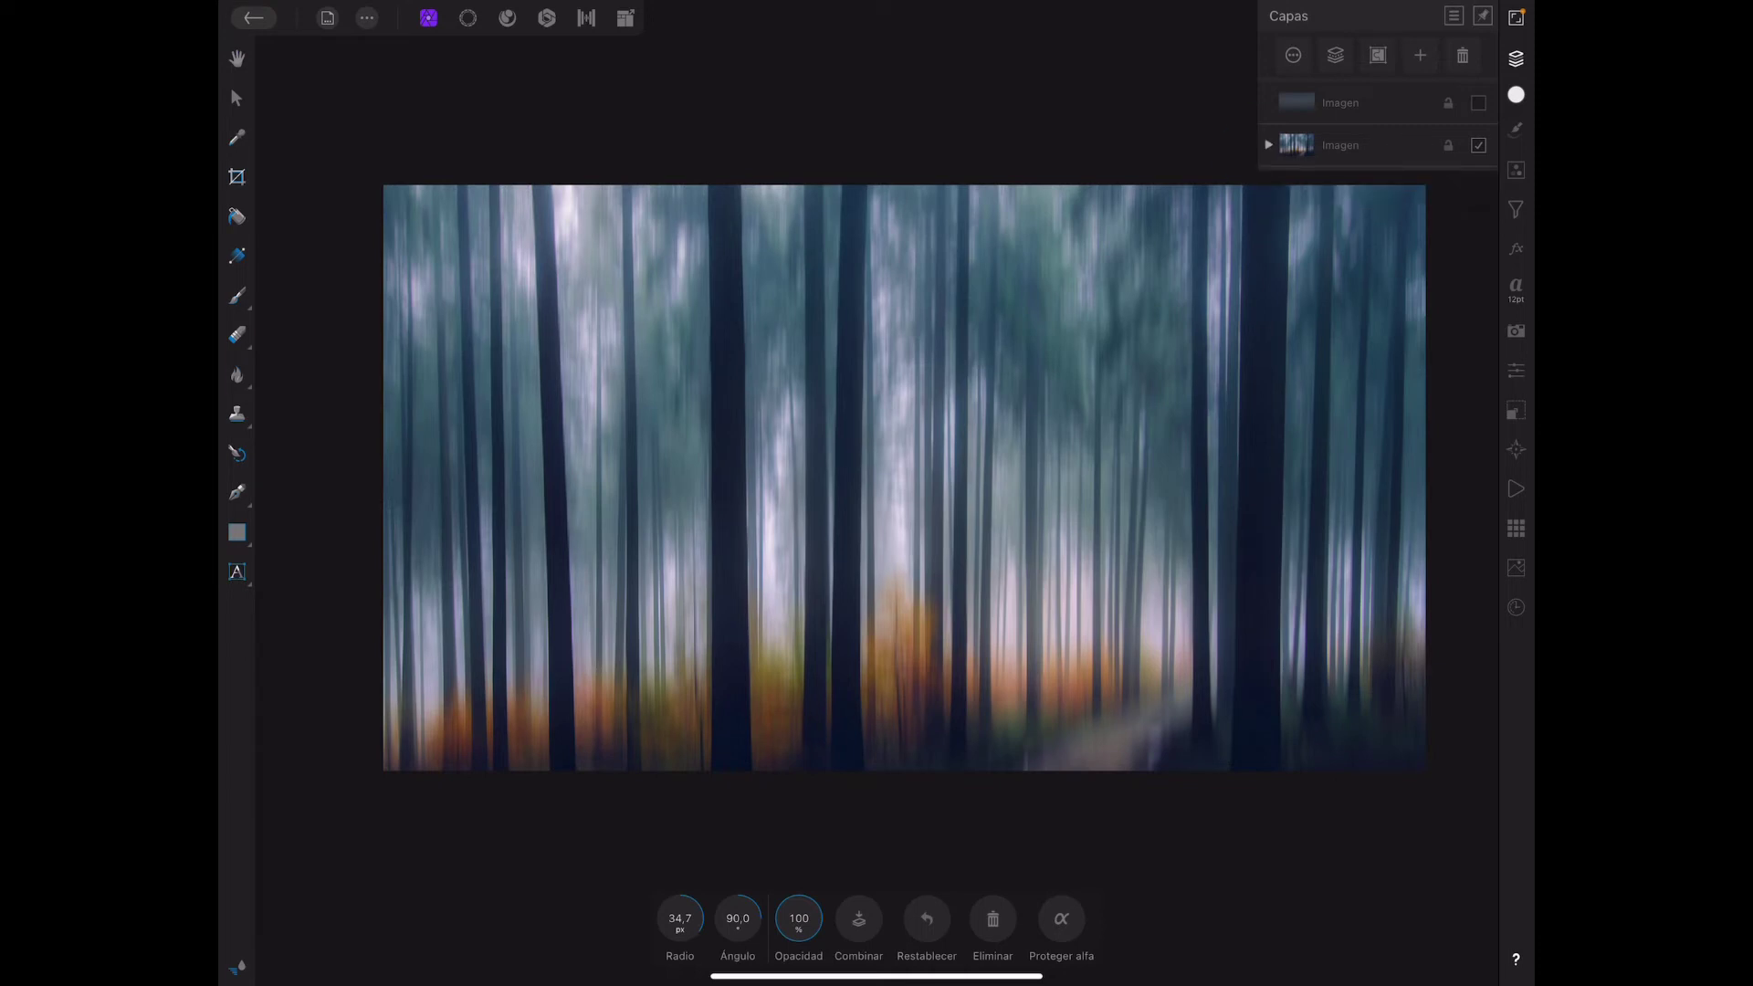
left_click(1478, 102)
Step: Select the sea Imagen layer and add a live 'Desenfoque de movimiento' filter
left_click(1370, 102)
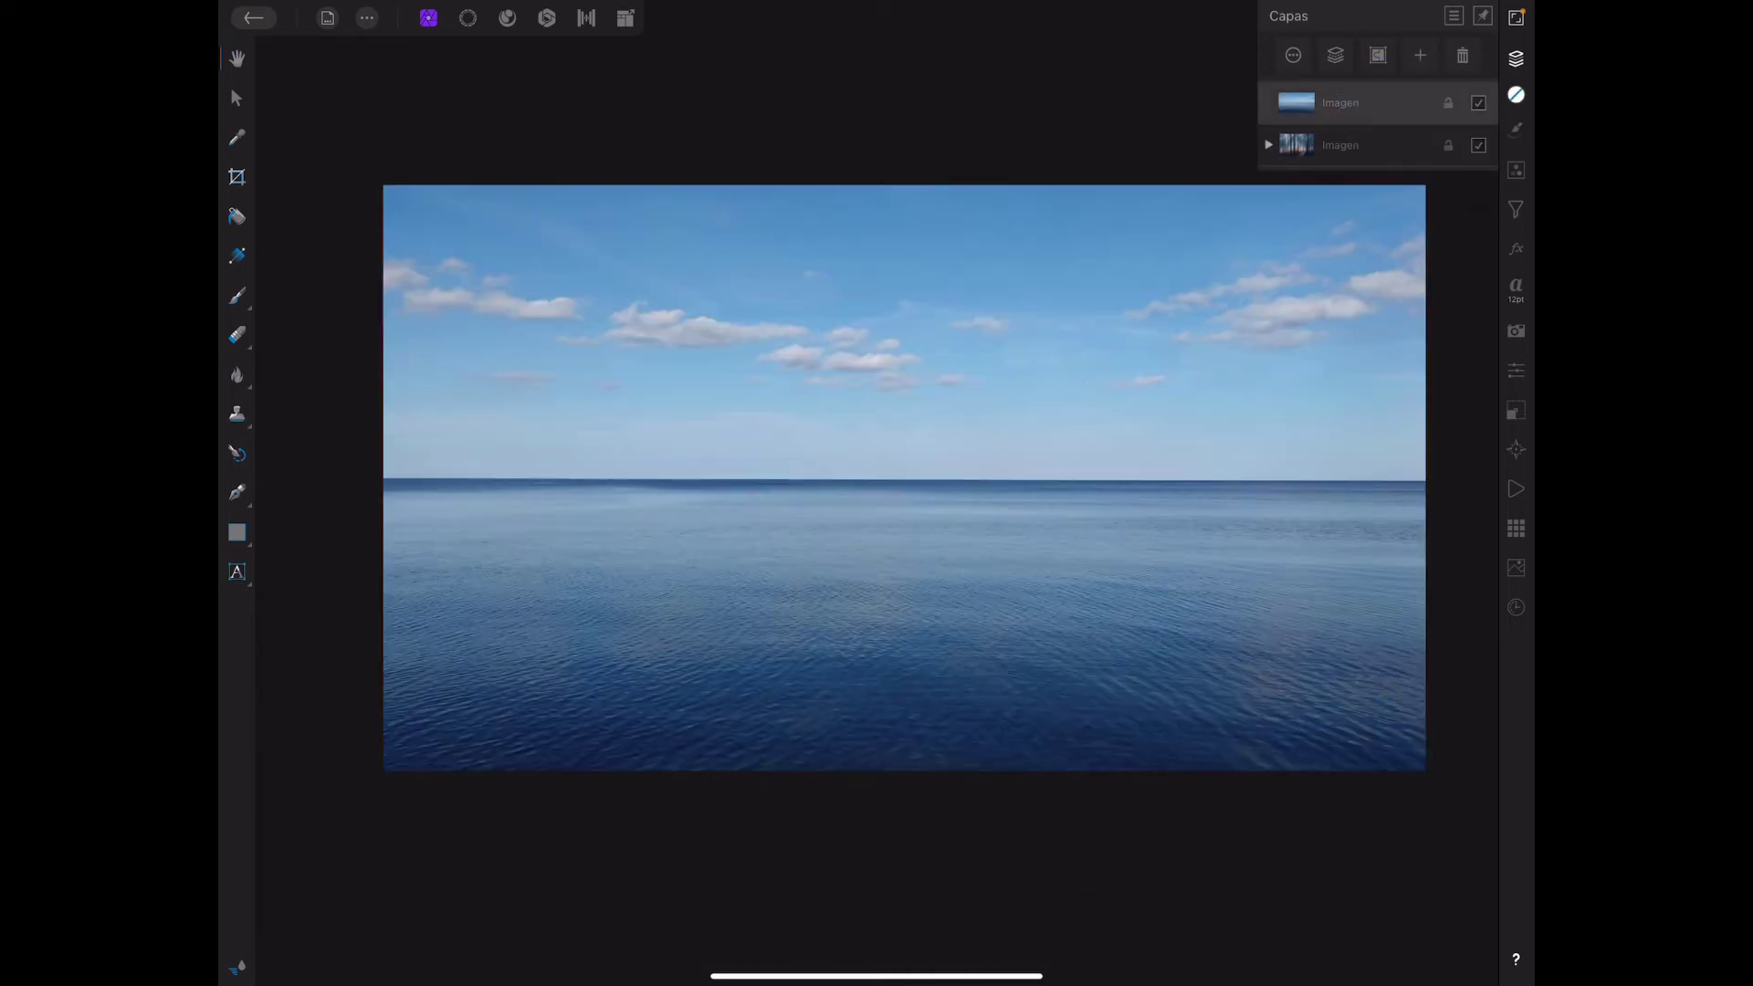
left_click(1516, 209)
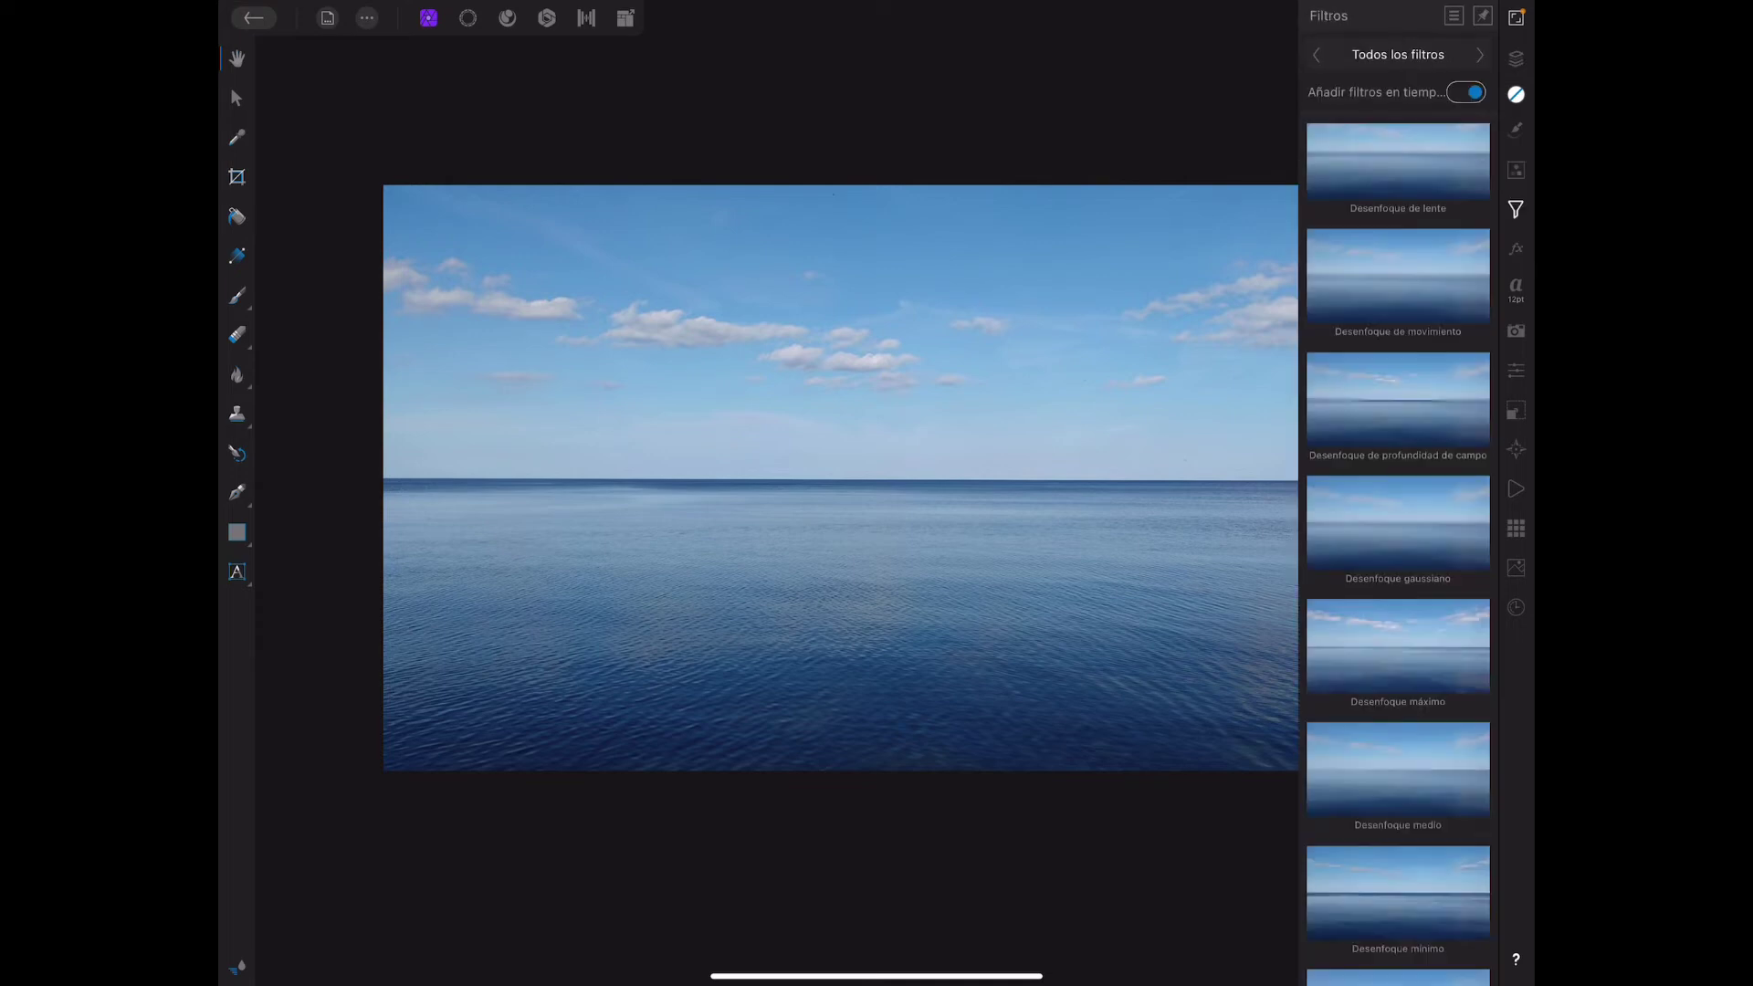
left_click(1465, 91)
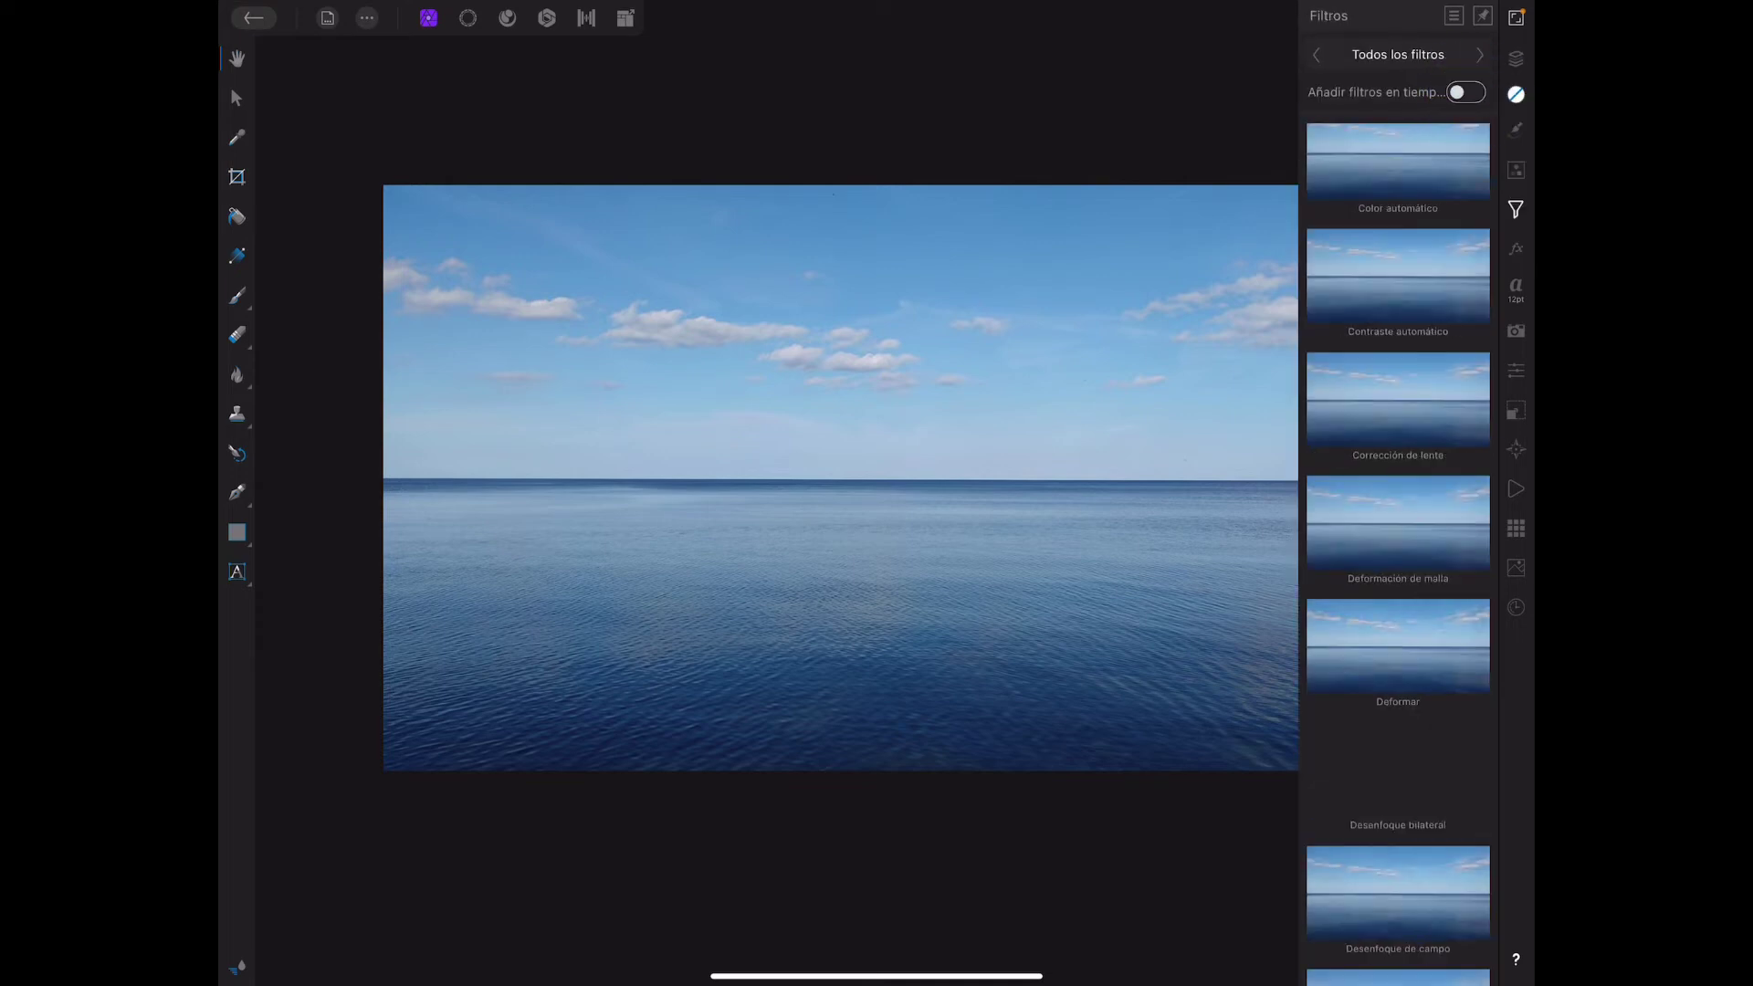
left_click(1466, 91)
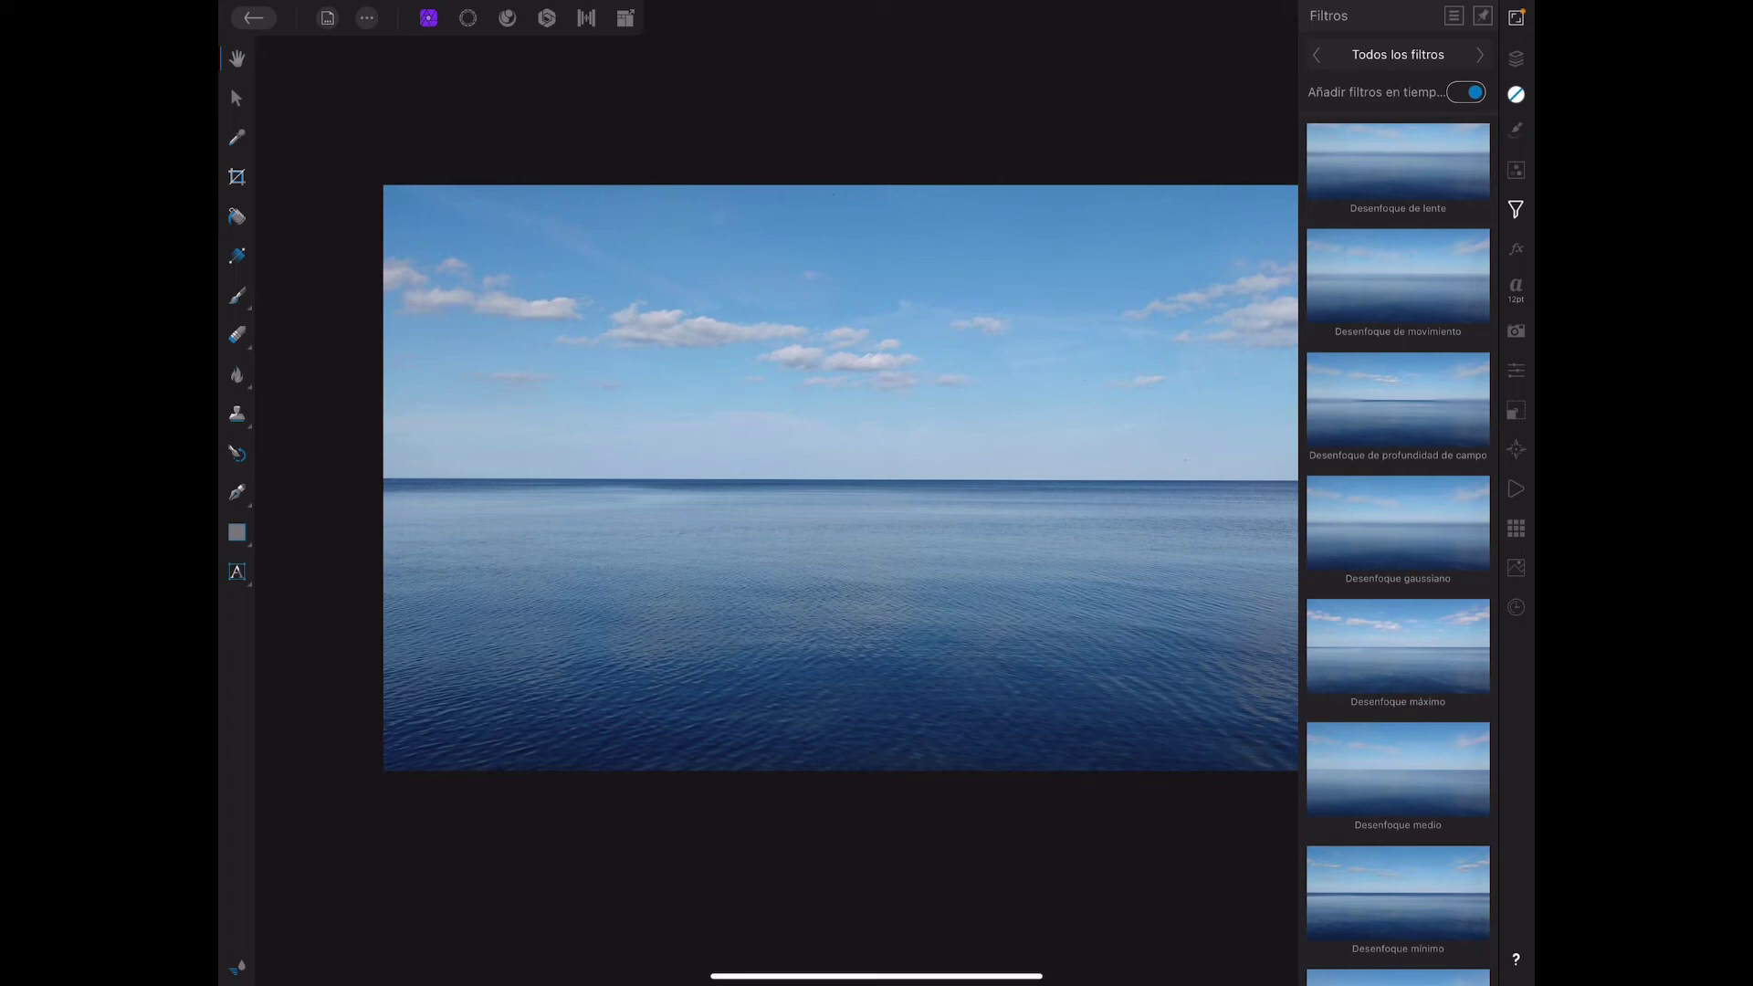
left_click(1406, 274)
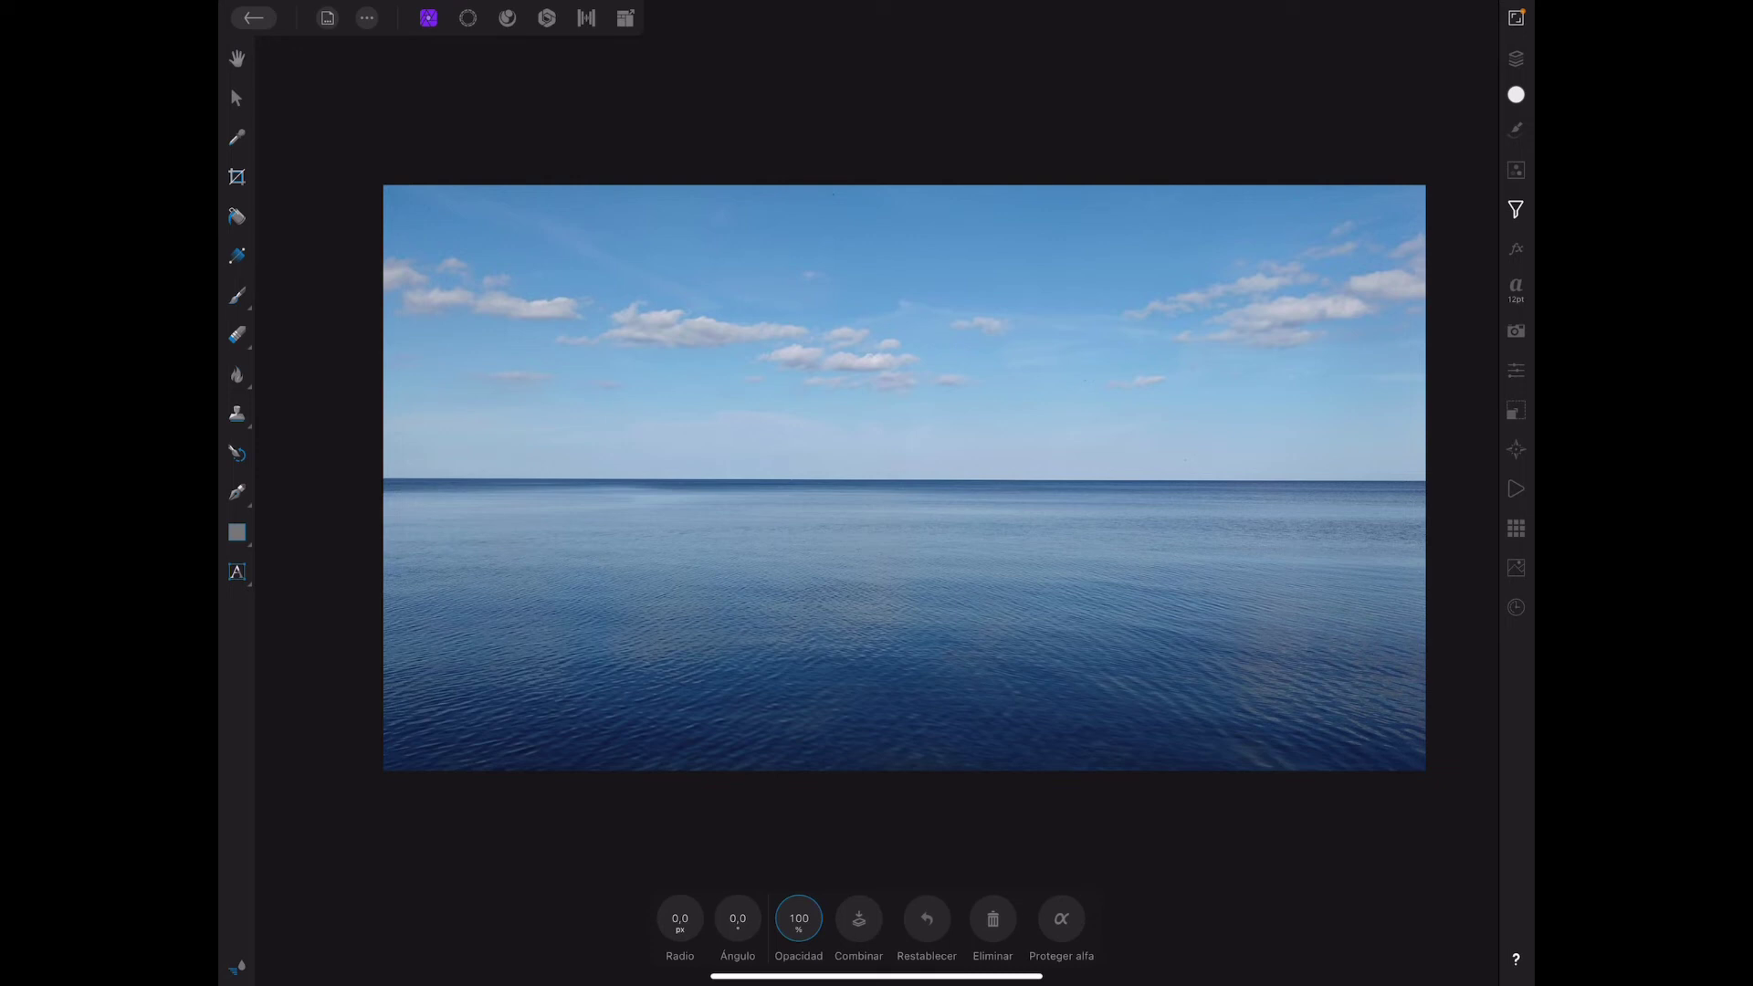
Step: Set the sea's motion blur angle to 180°
left_click(737, 919)
left_click(674, 771)
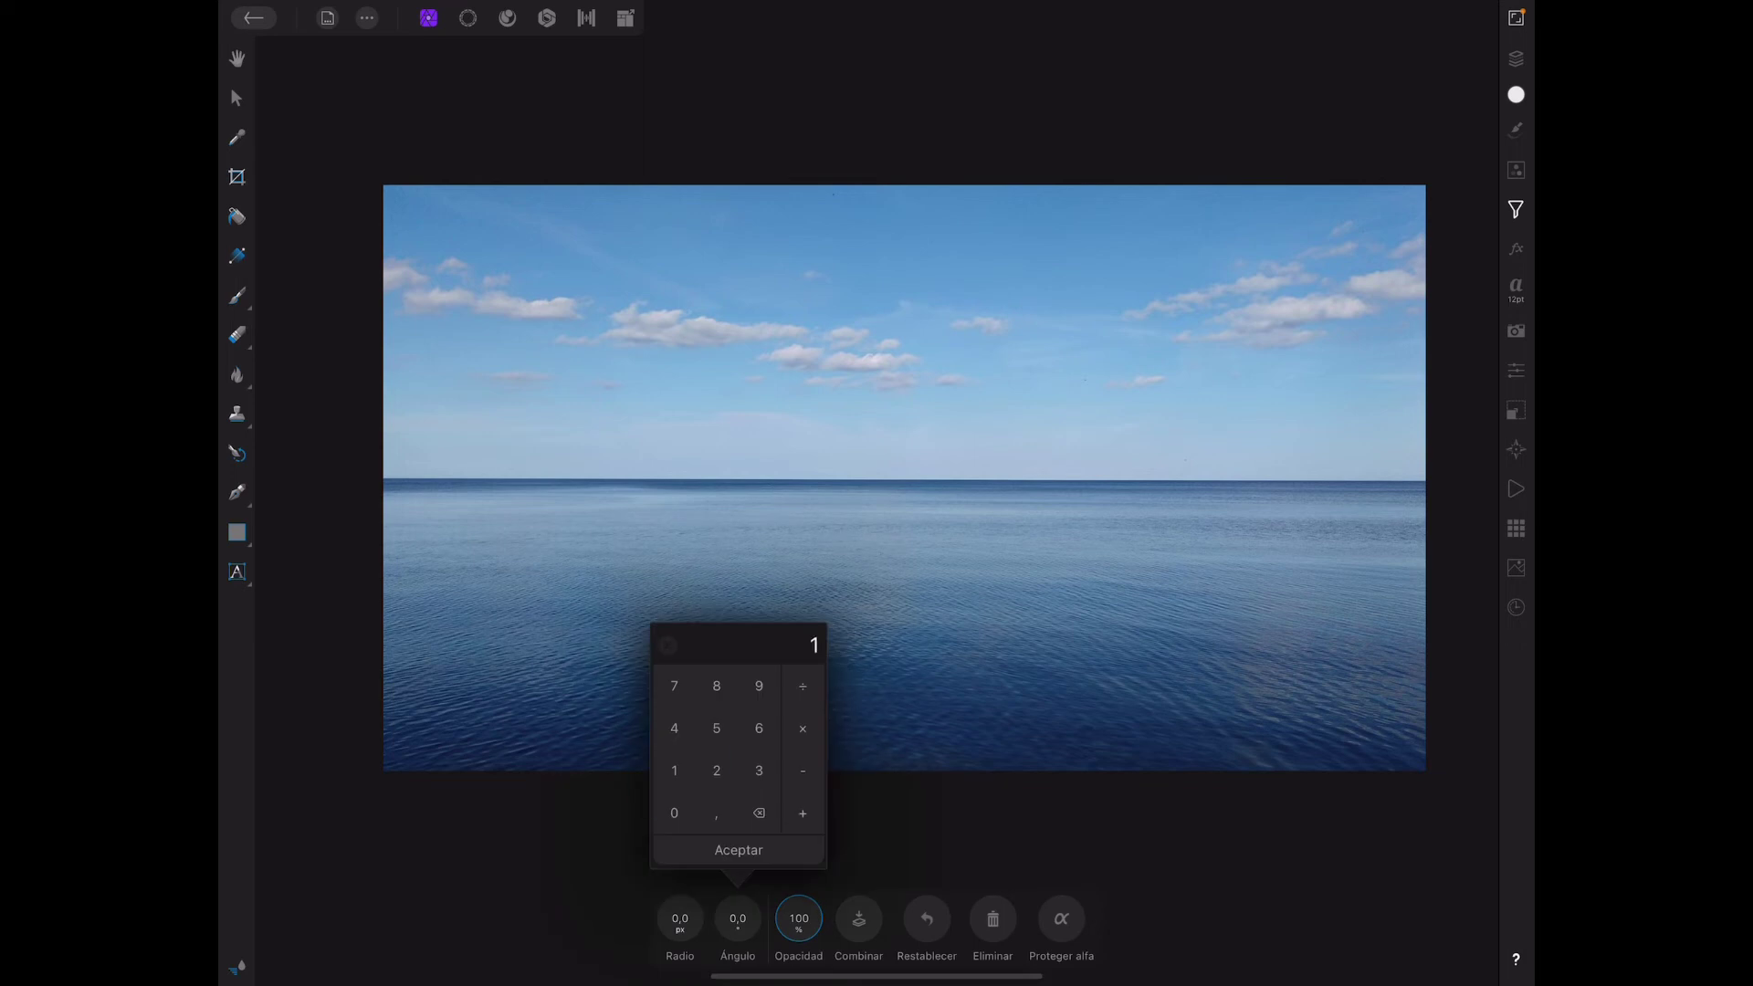
left_click(717, 686)
left_click(674, 812)
left_click(739, 850)
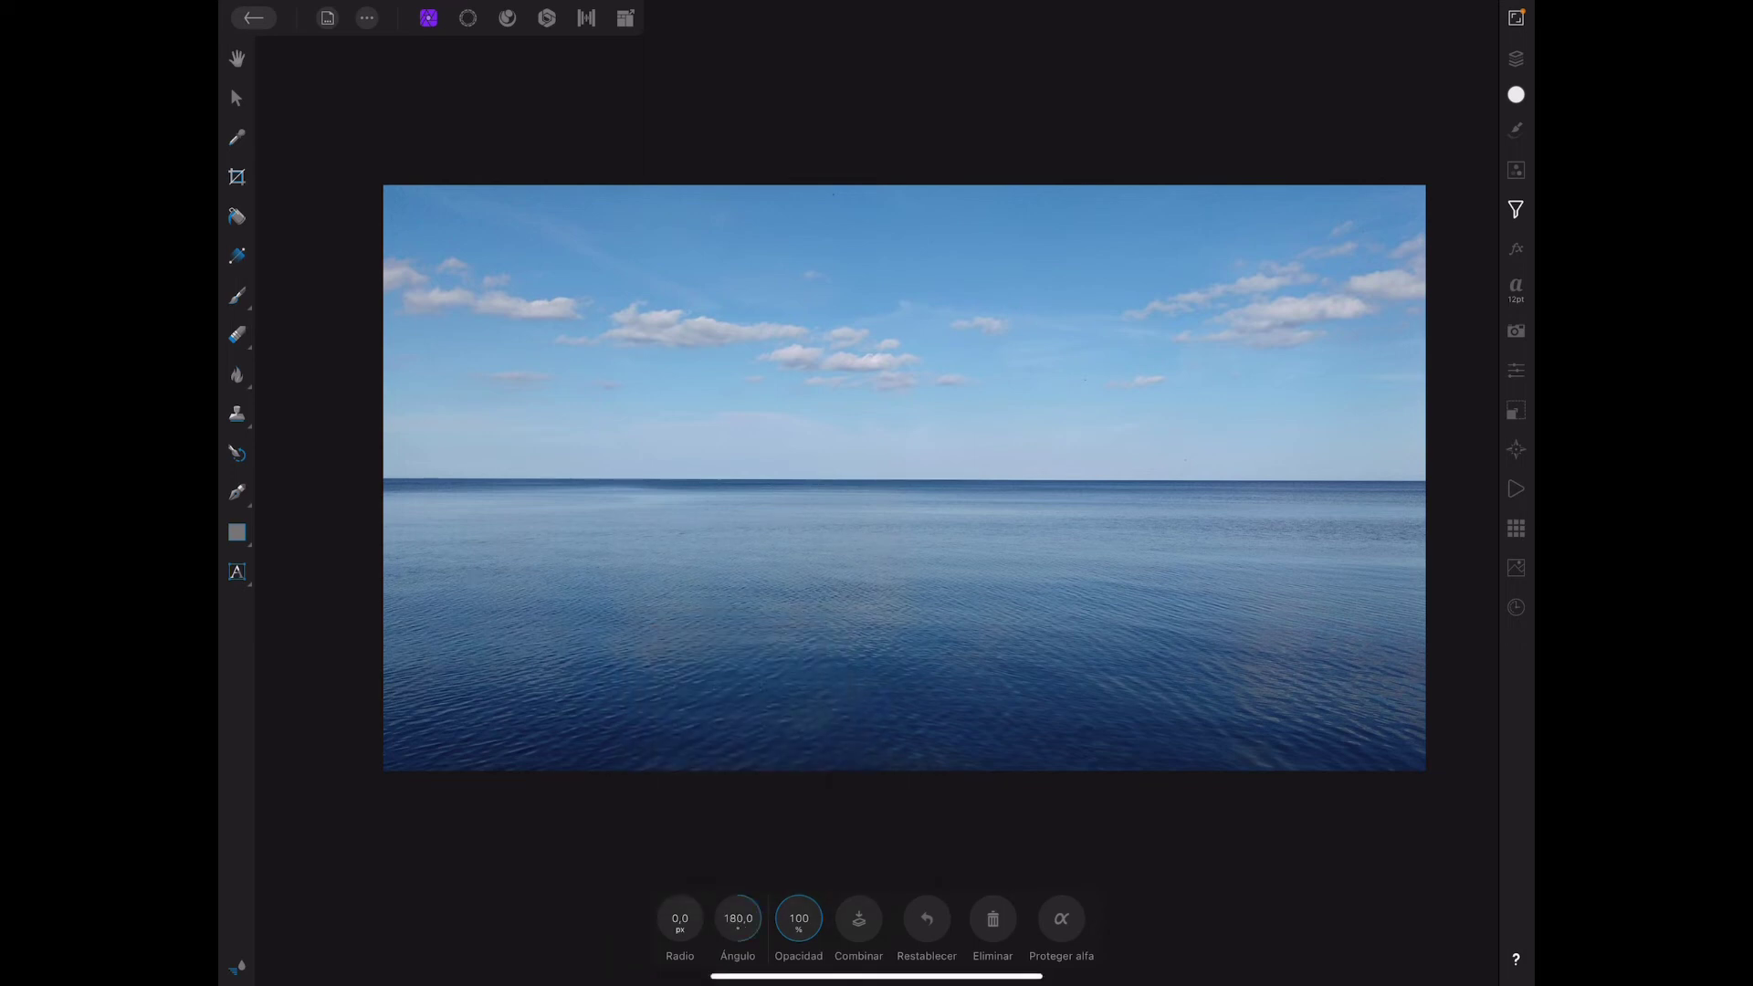
Step: Raise the blur radius to 100 px and expand the sea layer to show its filter
left_click_drag(676, 908, 724, 849)
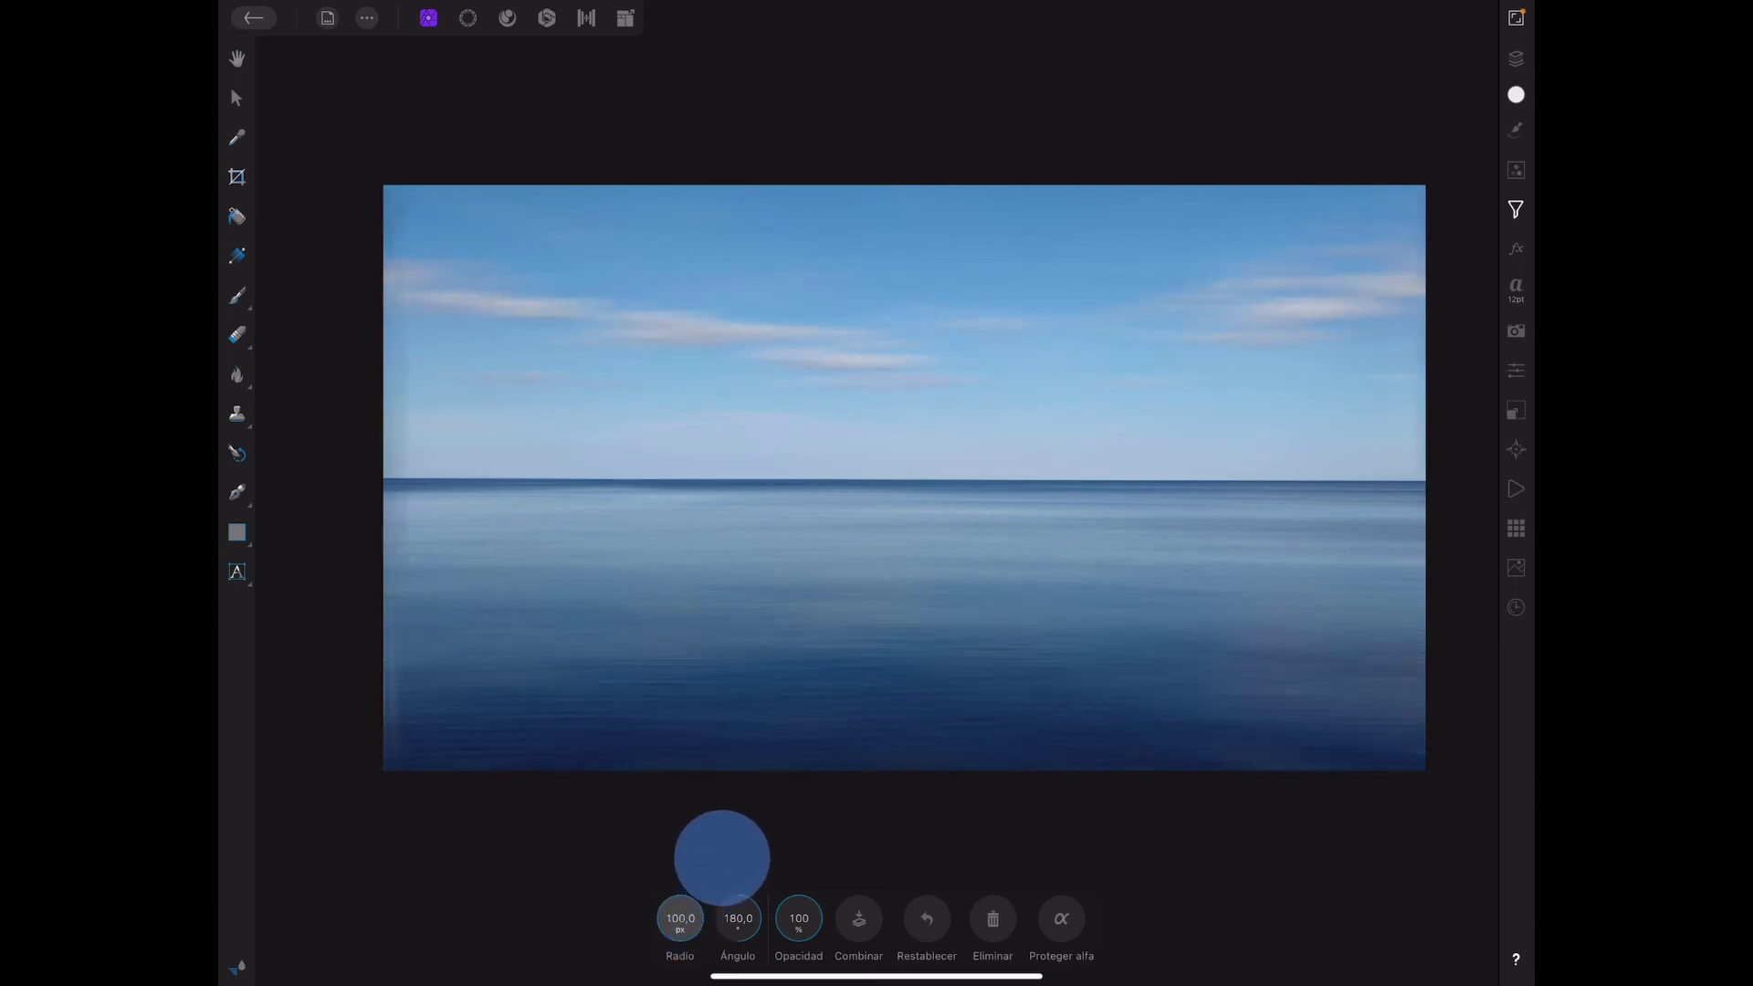
left_click_drag(724, 849, 732, 841)
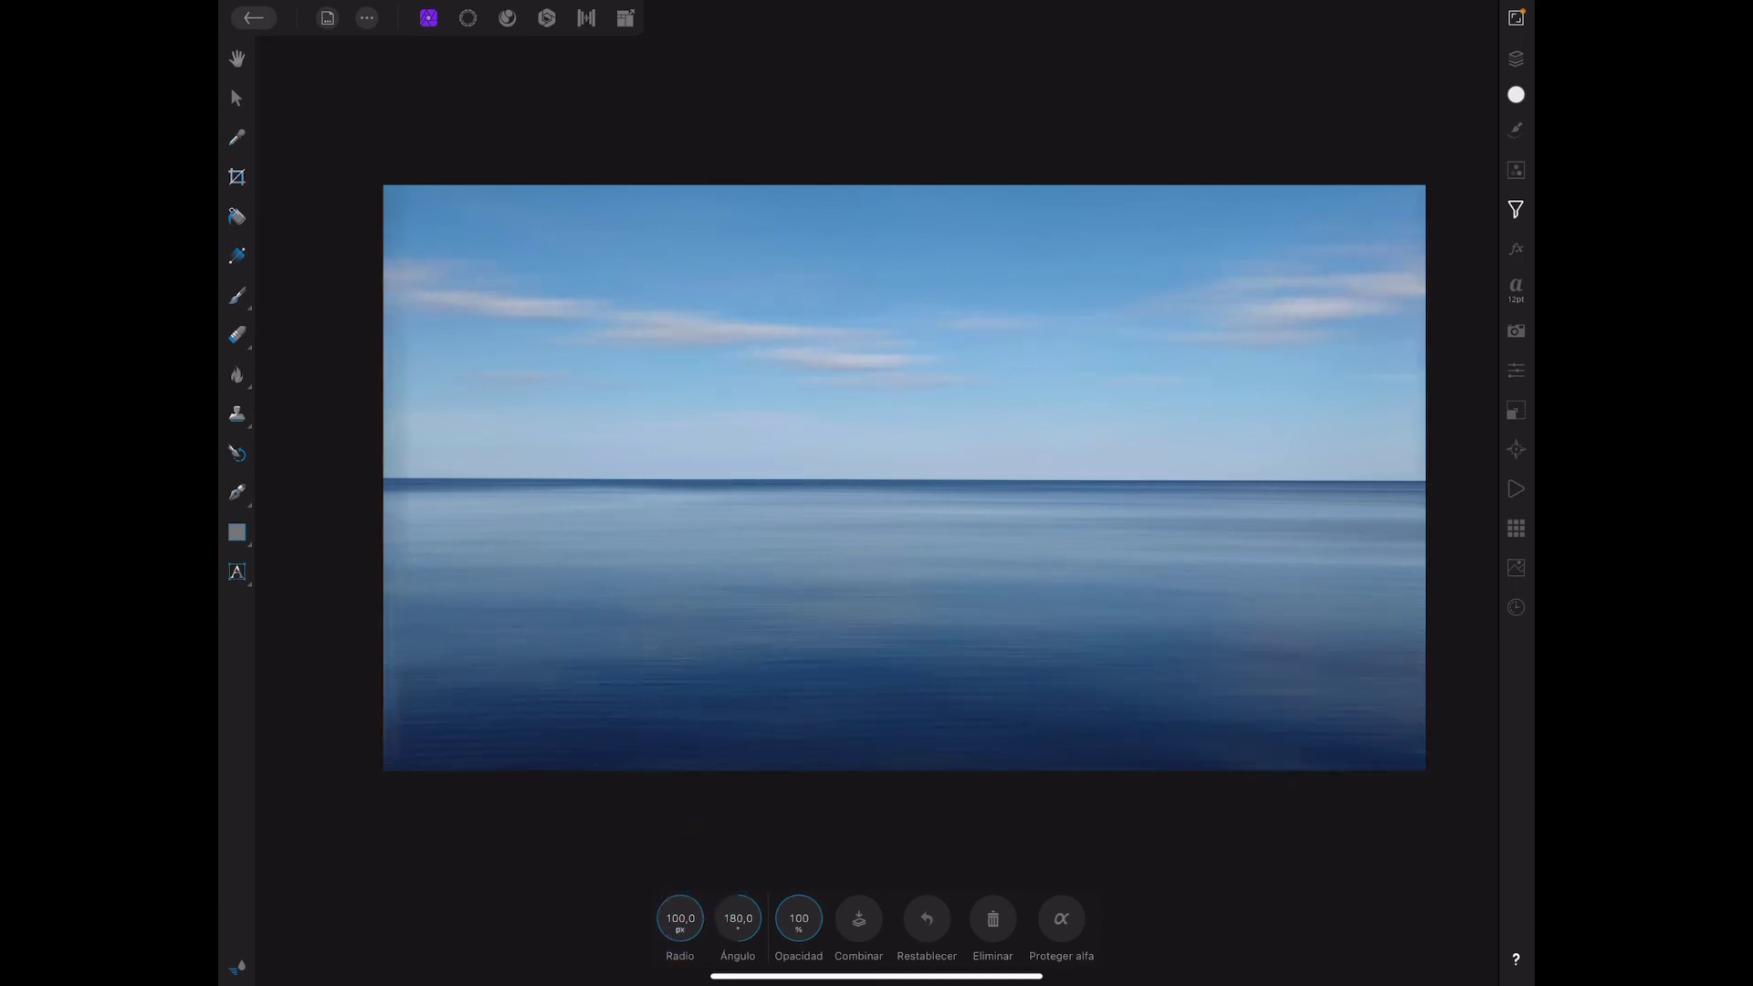
left_click(1516, 58)
left_click(1268, 102)
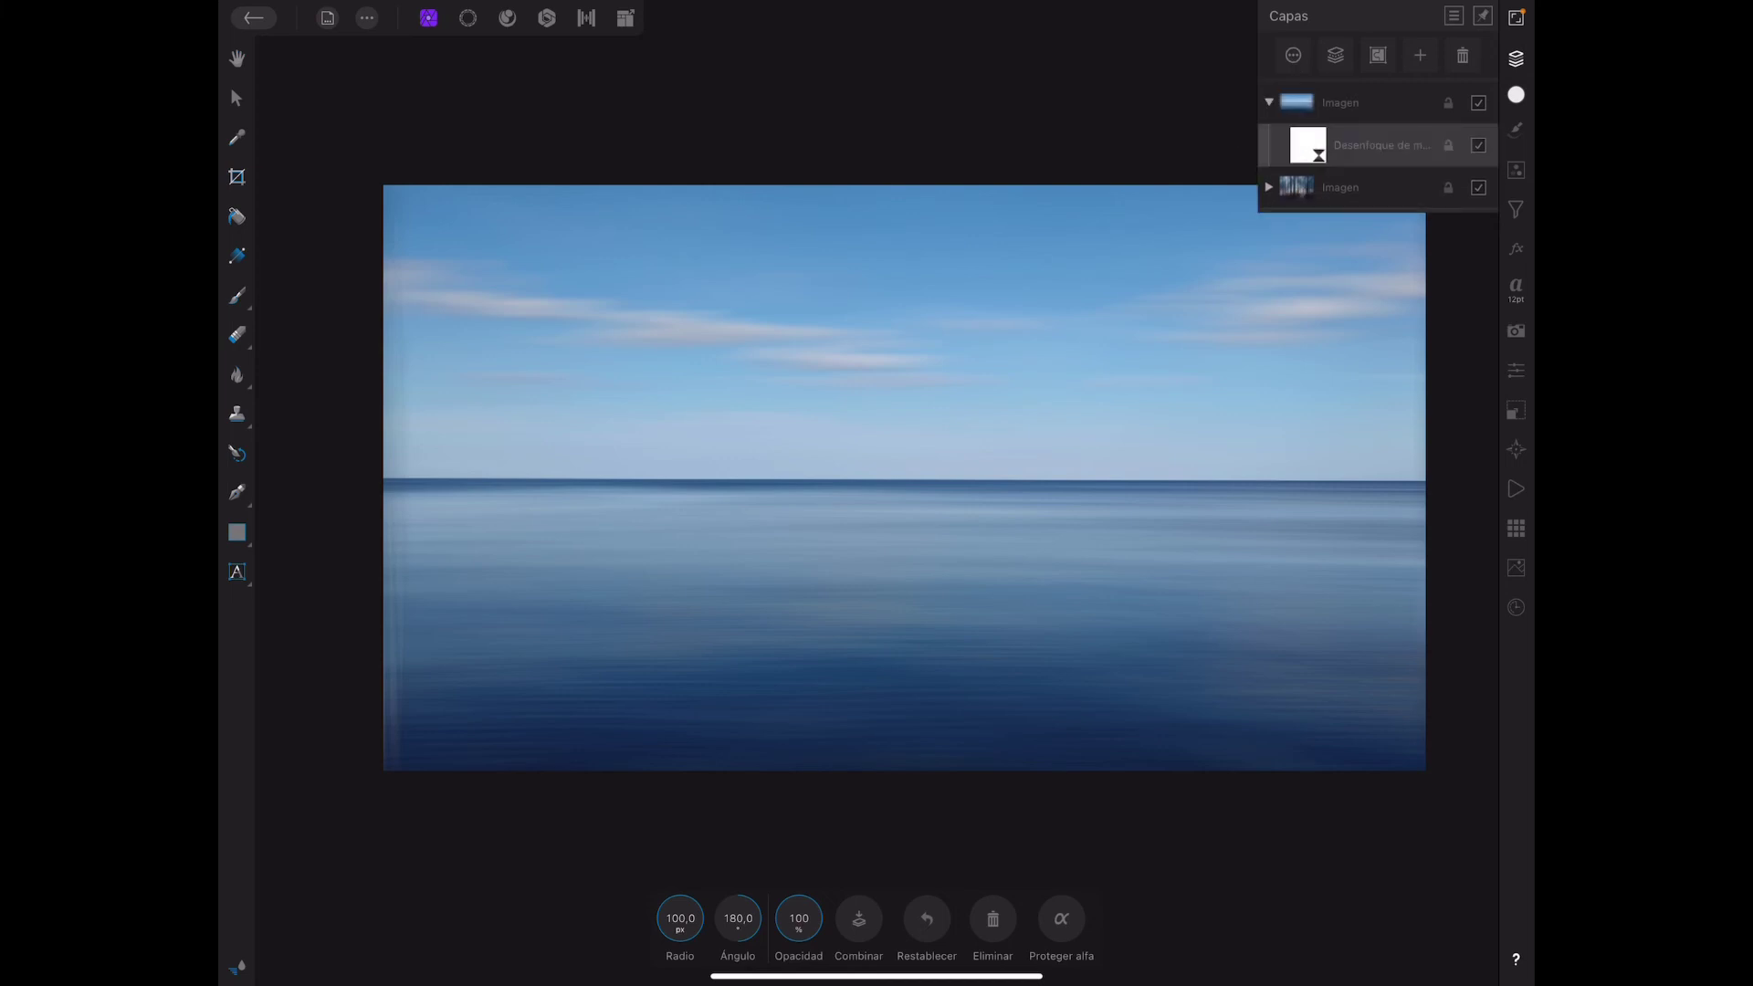
Step: Toggle the sea's motion blur off and back on, then close the Layers panel
left_click(1479, 145)
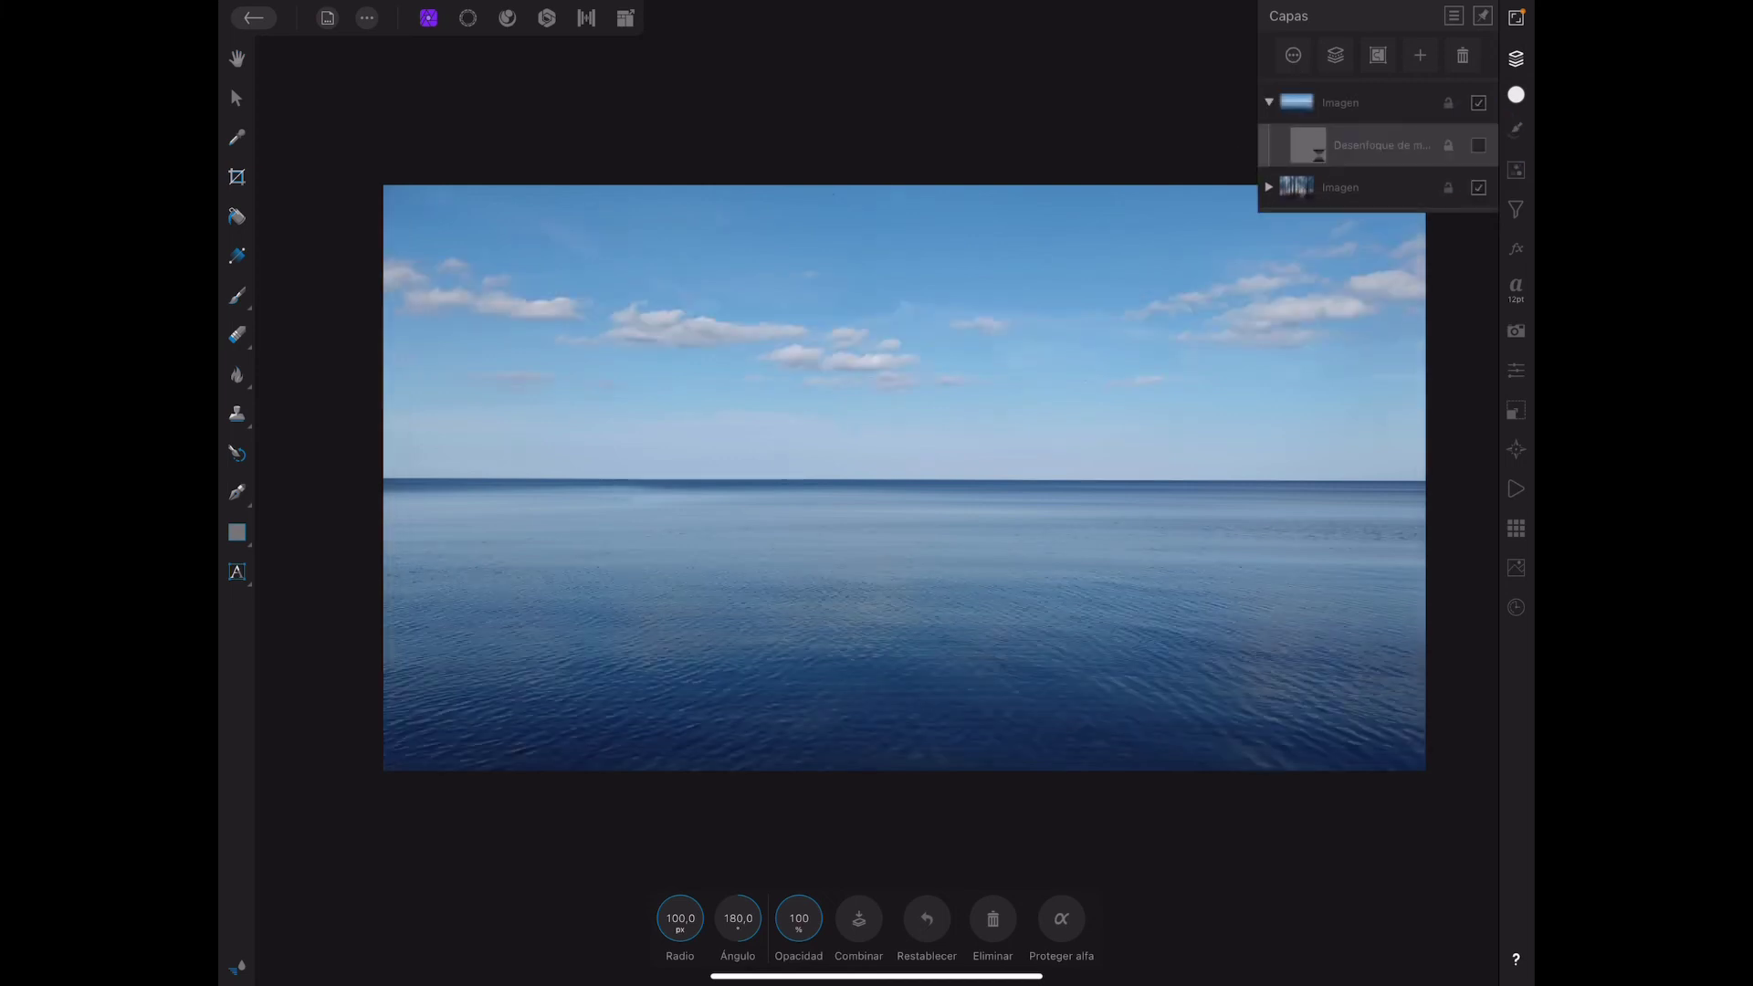
left_click(1478, 145)
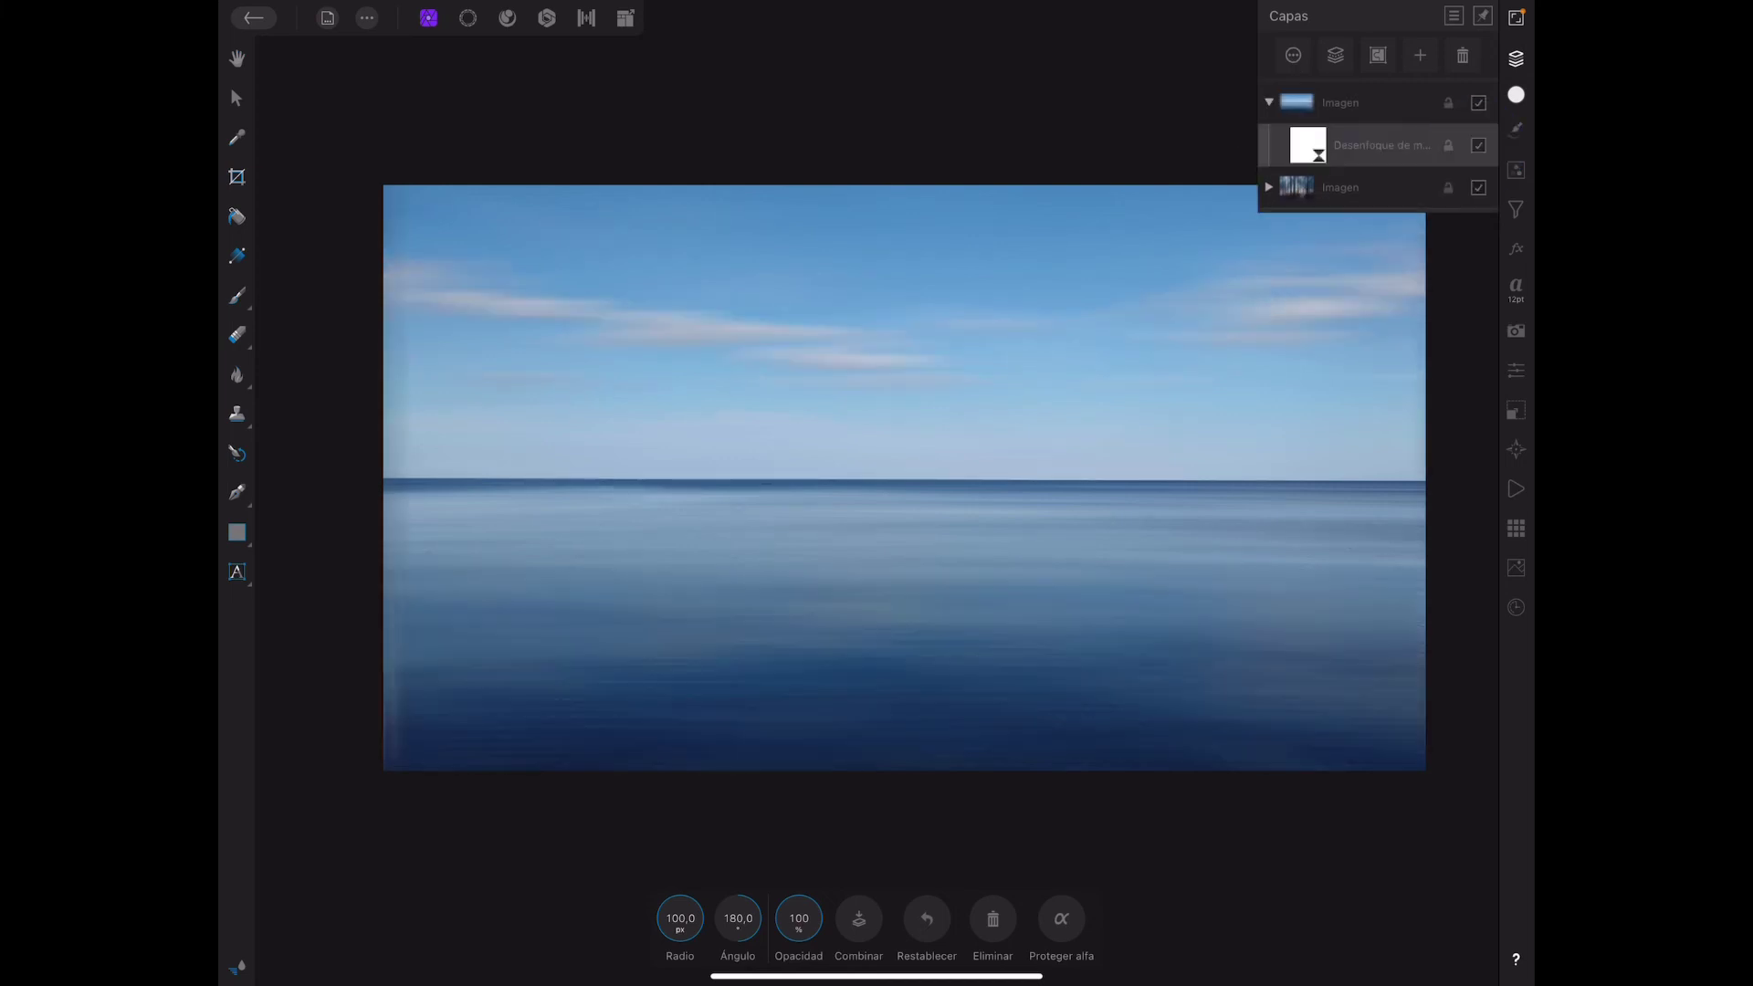
left_click(1516, 57)
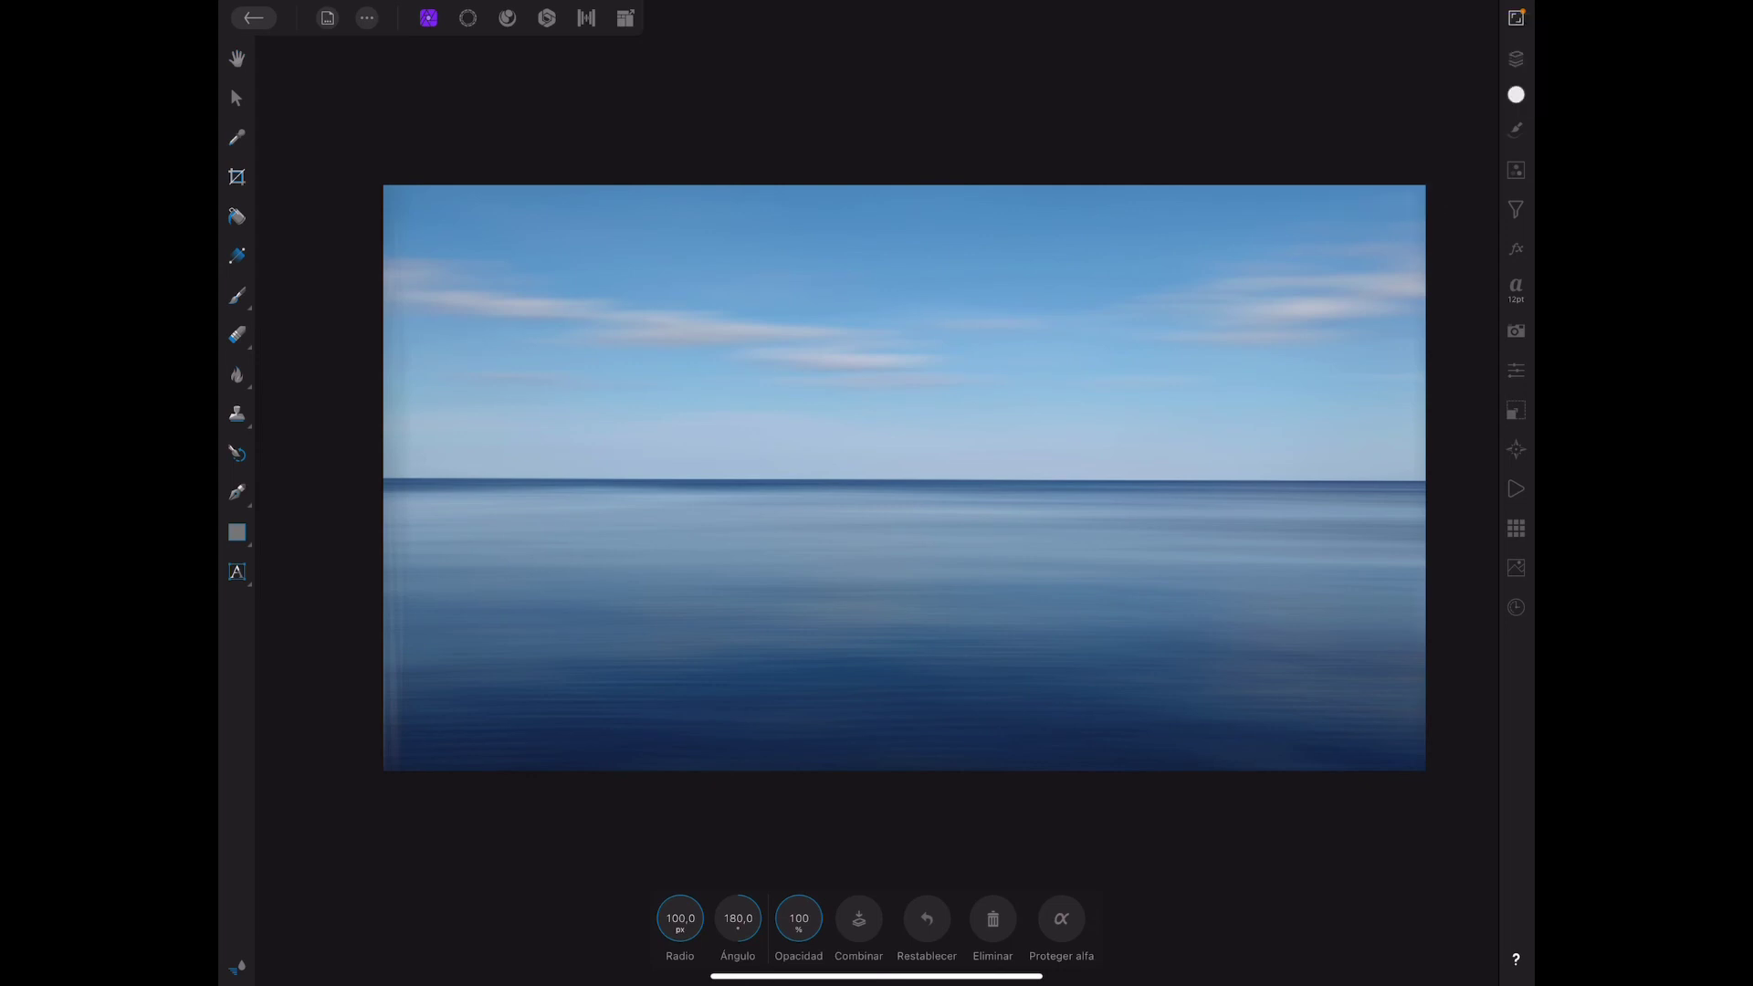